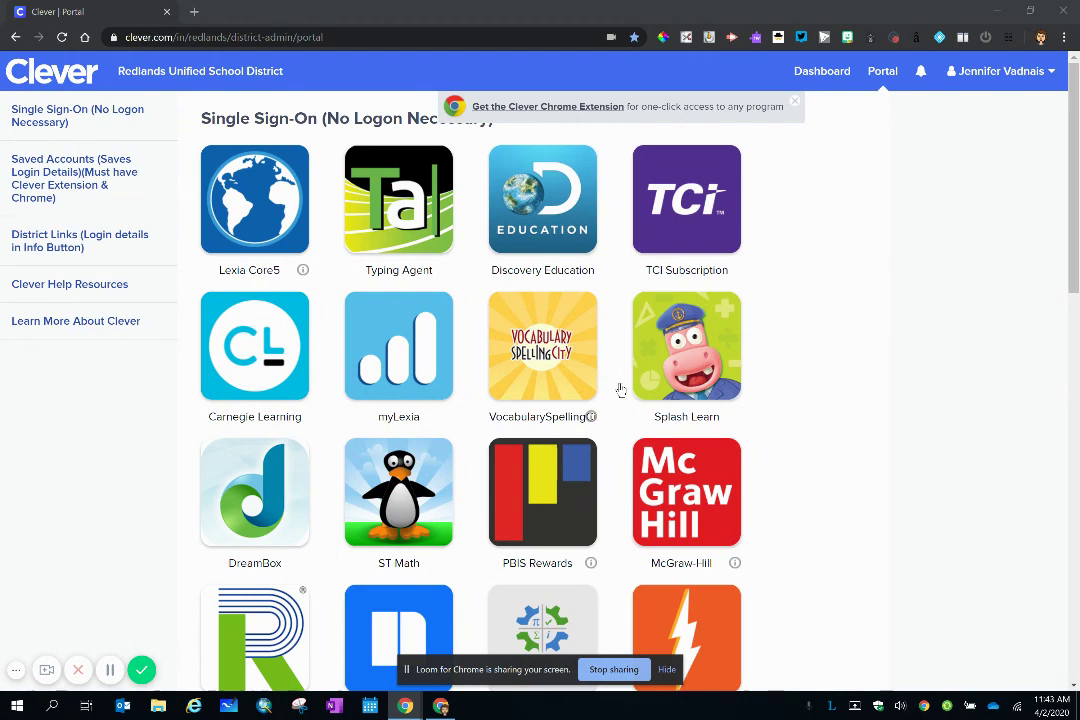
Open Zoom from the Clever portal's single sign-on apps and bring up the form for scheduling a meeting.
{"action": "scroll", "coordinate": [785, 247], "scroll_direction": "down", "scroll_amount": 3}
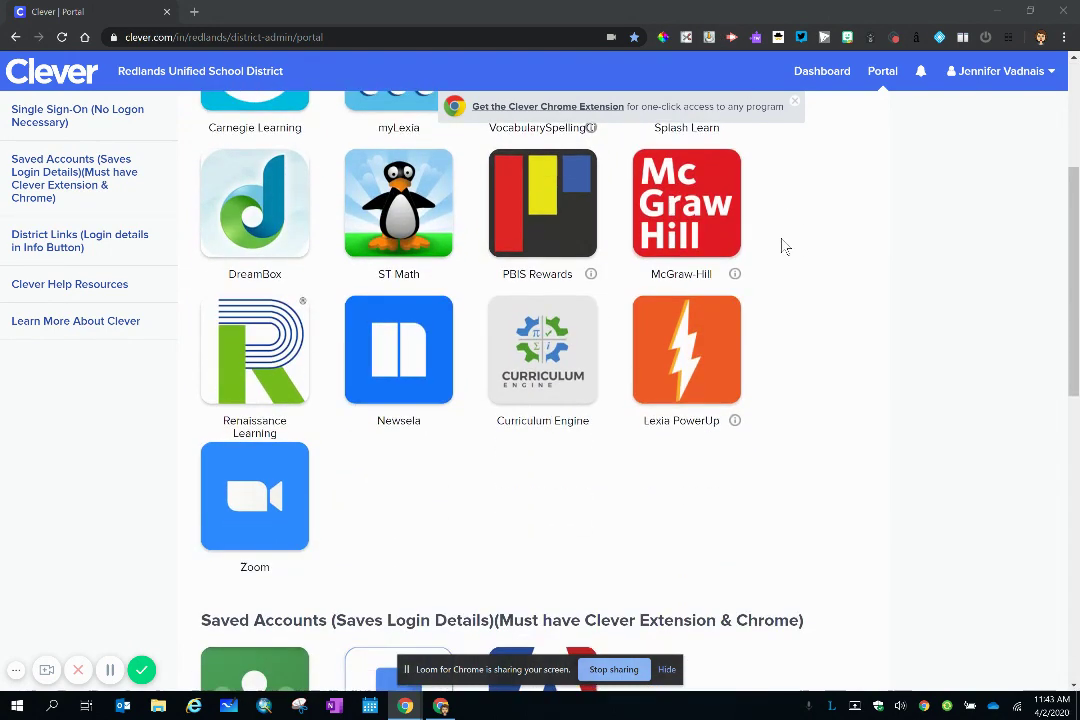
{"action": "scroll", "coordinate": [785, 247], "scroll_direction": "down", "scroll_amount": 1}
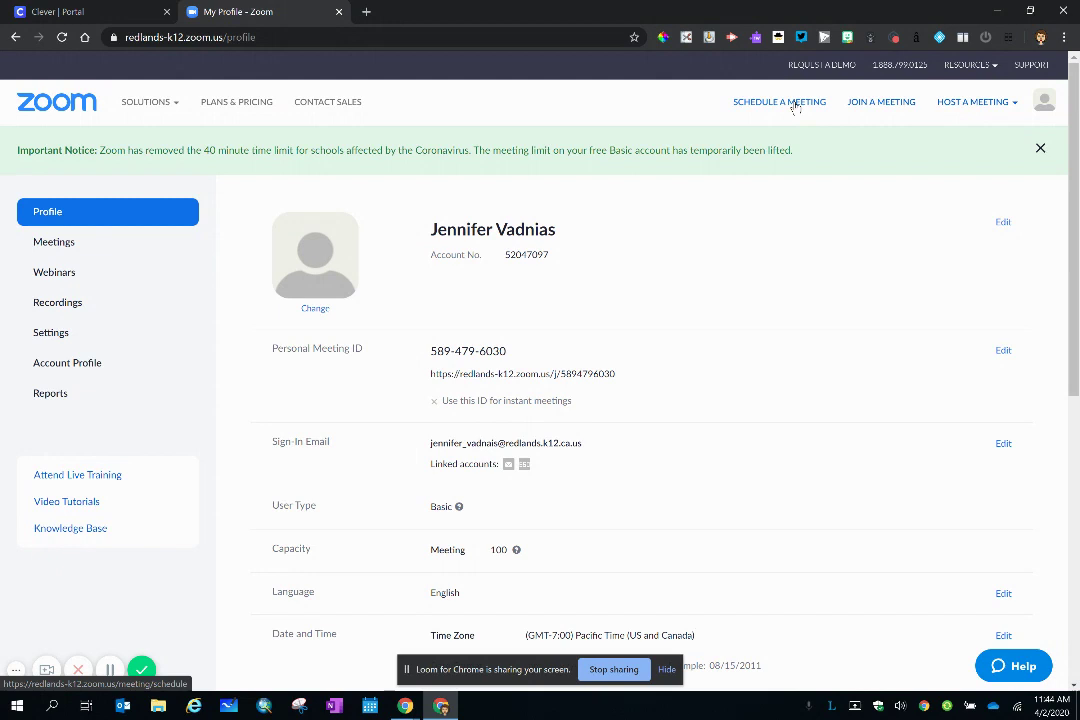
{"action": "left_click", "coordinate": [795, 104]}
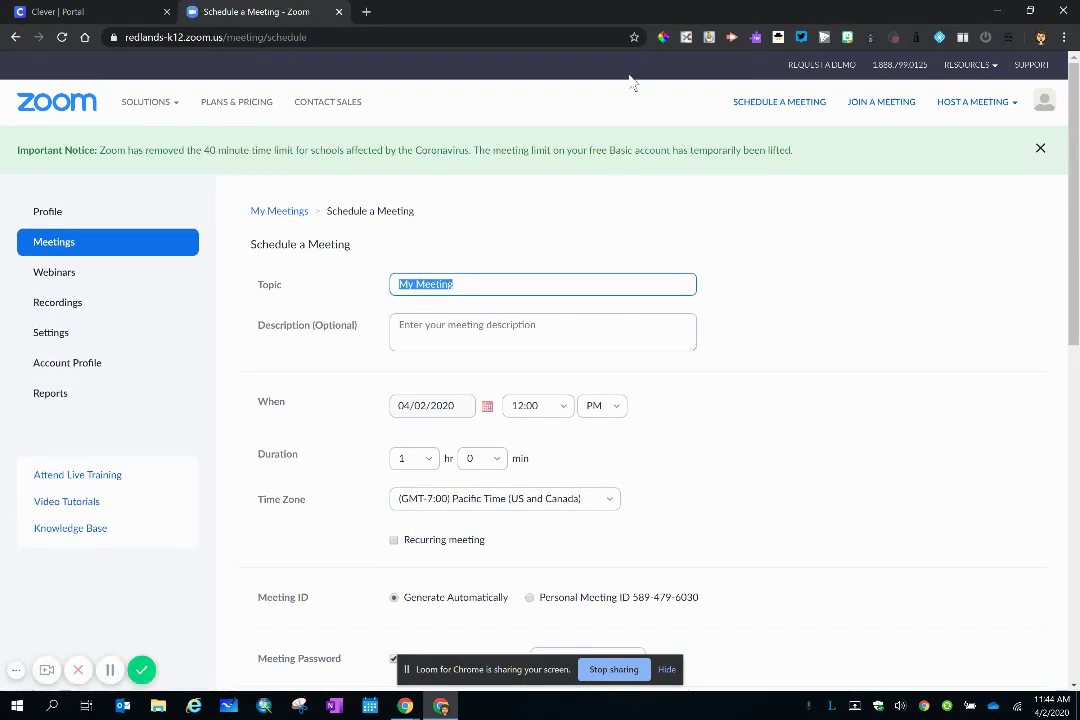
Set the meeting topic to "Check In".
{"action": "type", "text": "Ap"}
{"action": "key", "text": "BackSpace"}
{"action": "key", "text": "BackSpace"}
{"action": "type", "text": "Check"}
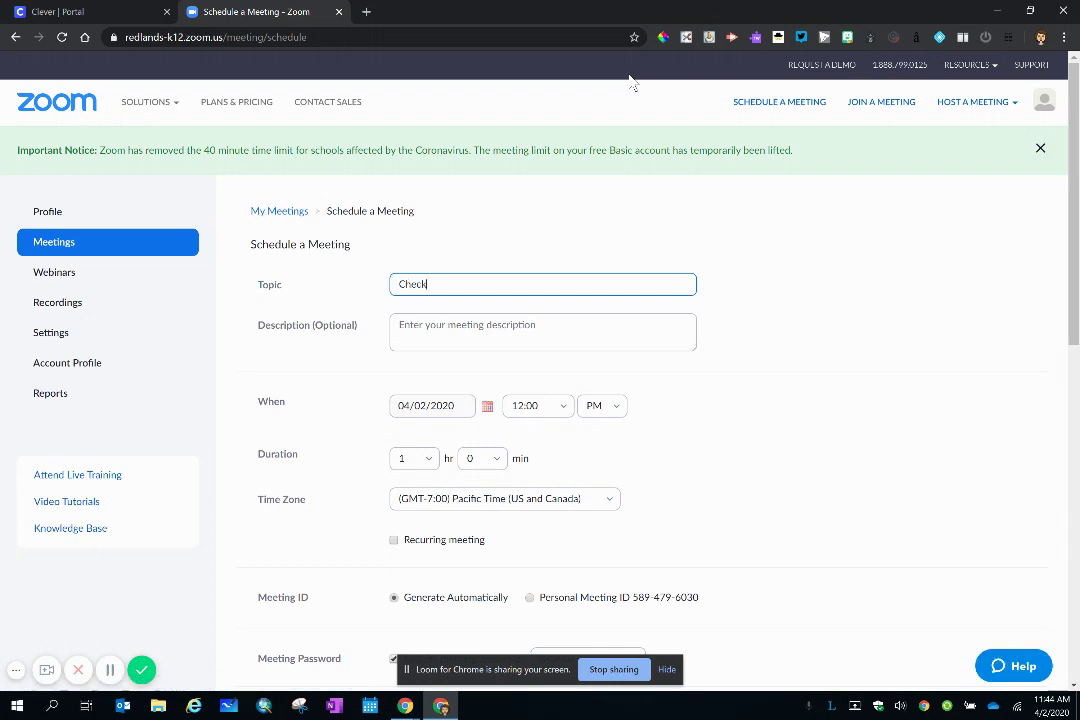
{"action": "type", "text": " In"}
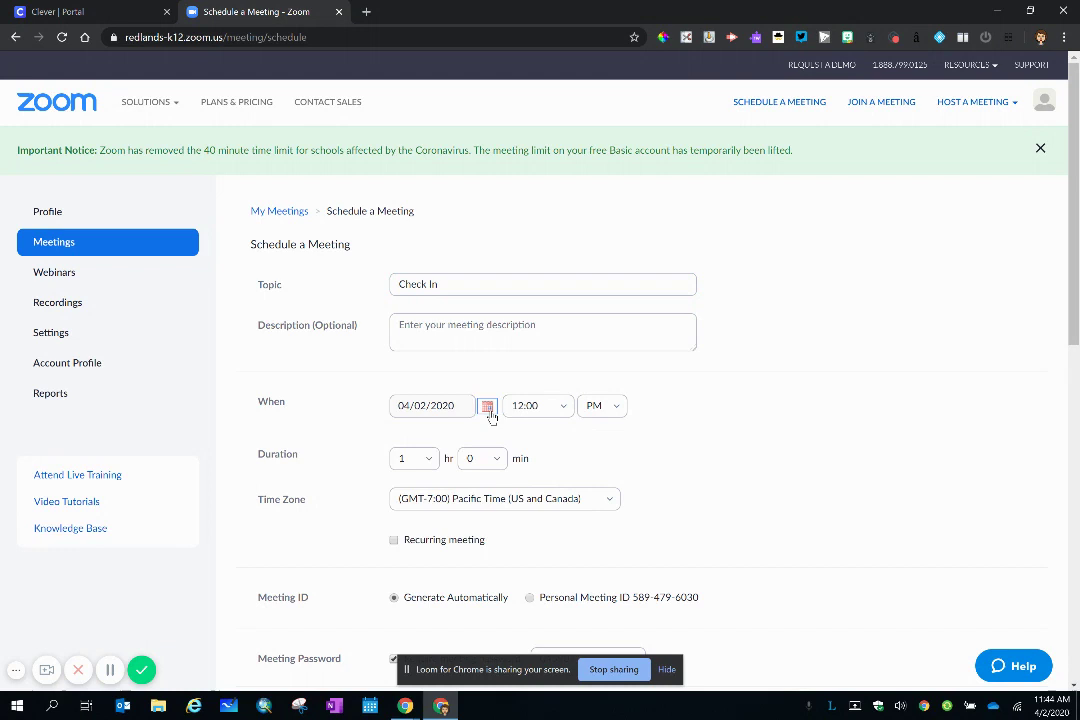
Set the meeting date to 04/03/2020 and its start time to 11:00 AM, and view the hour choices for the duration.
{"action": "left_click", "coordinate": [489, 409]}
{"action": "left_click", "coordinate": [498, 466]}
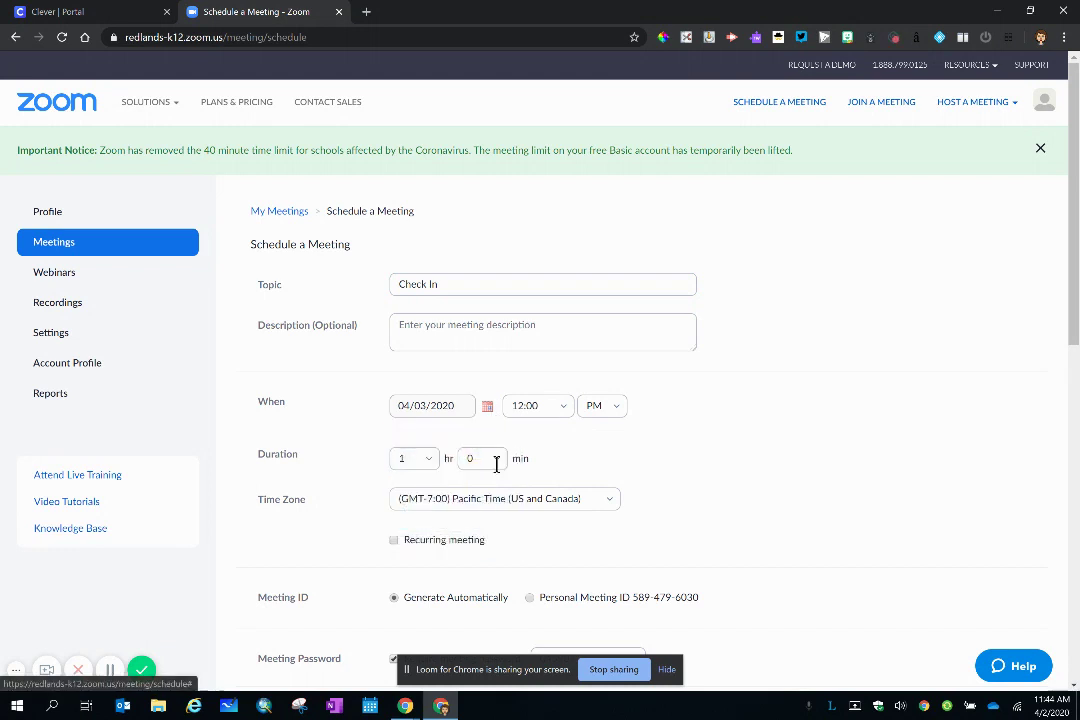
{"action": "left_click", "coordinate": [570, 412]}
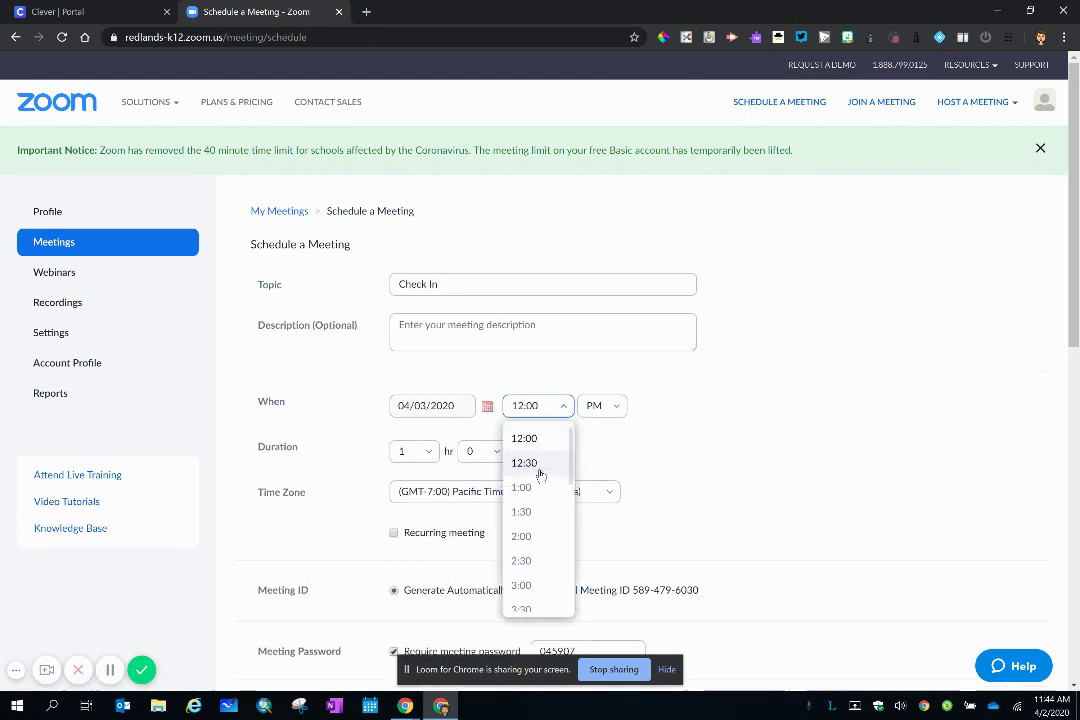
{"action": "scroll", "coordinate": [543, 478], "scroll_direction": "down", "scroll_amount": 5}
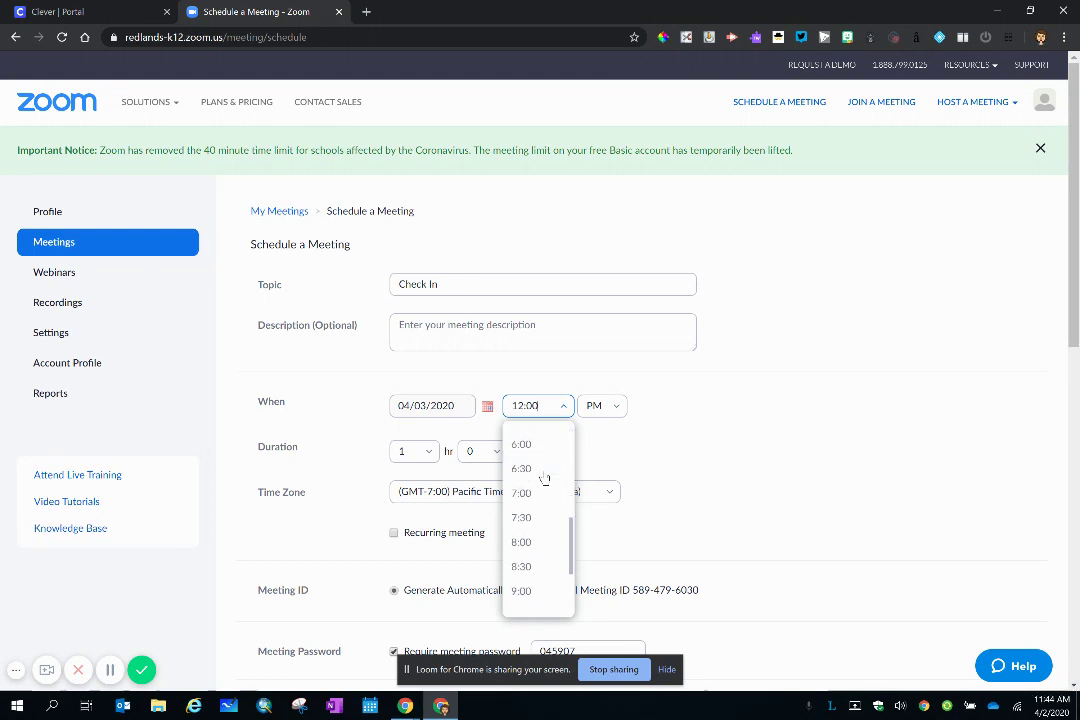
{"action": "scroll", "coordinate": [528, 500], "scroll_direction": "down", "scroll_amount": 1}
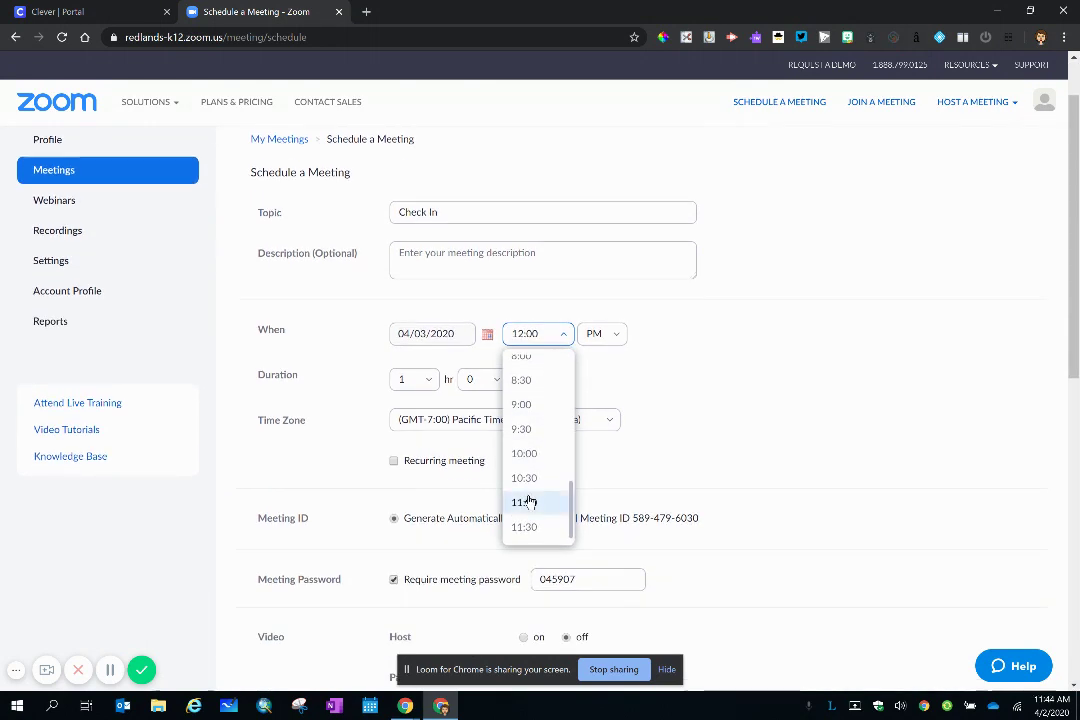
{"action": "left_click", "coordinate": [525, 499]}
{"action": "left_click", "coordinate": [610, 338]}
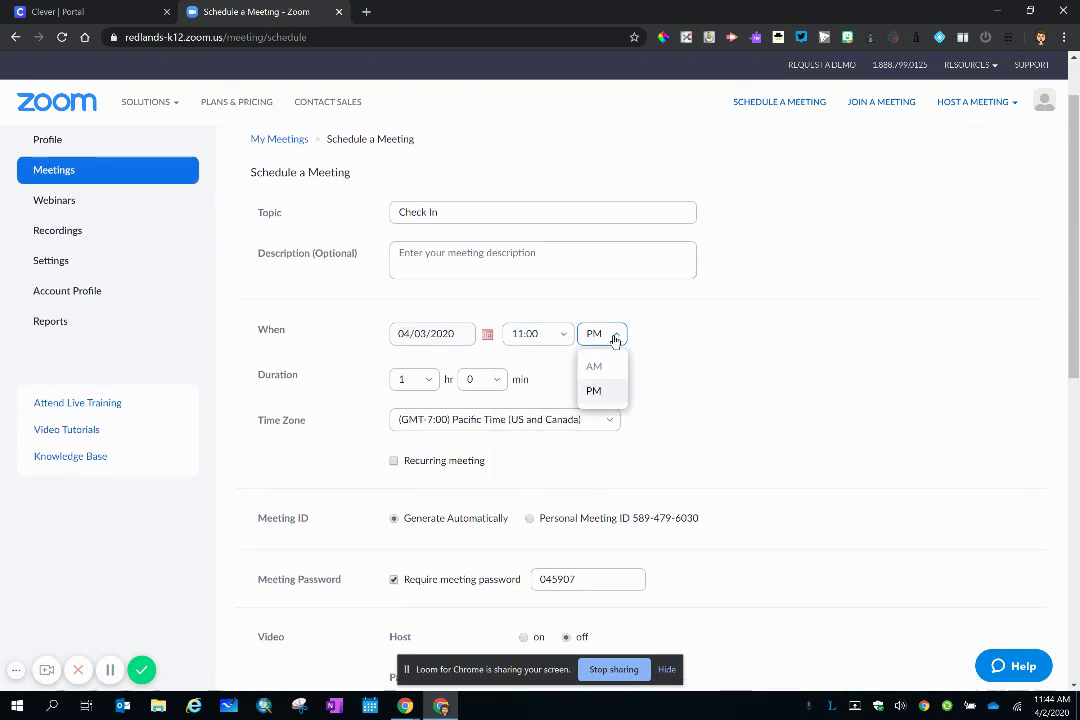
{"action": "left_click", "coordinate": [608, 367]}
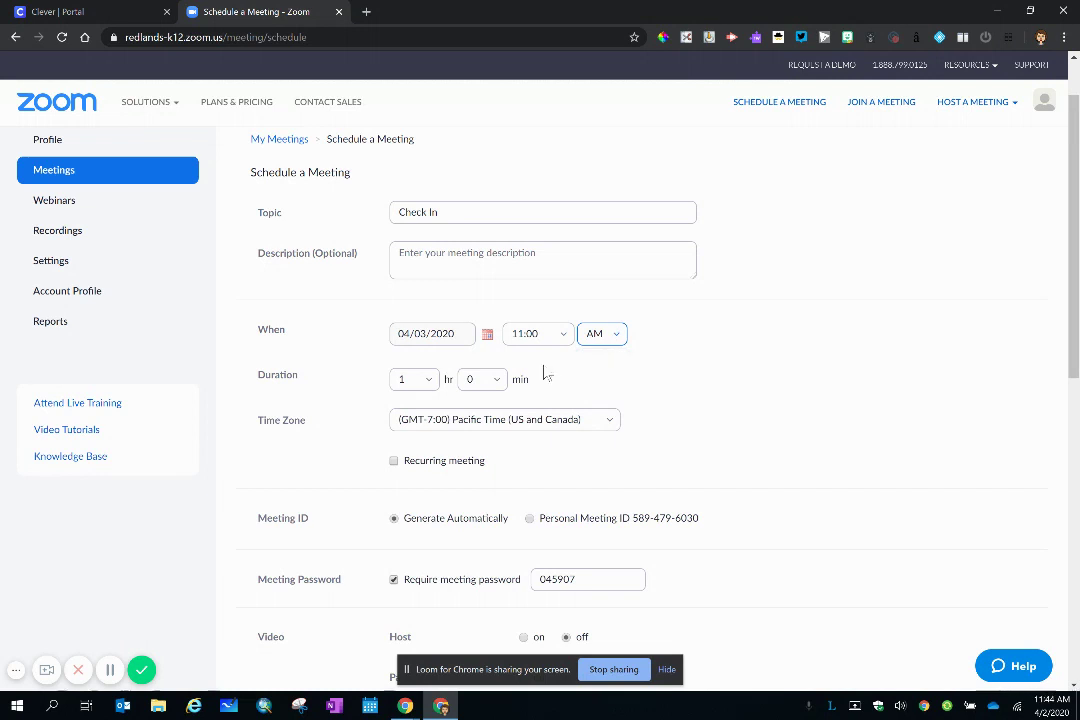
{"action": "left_click", "coordinate": [429, 380]}
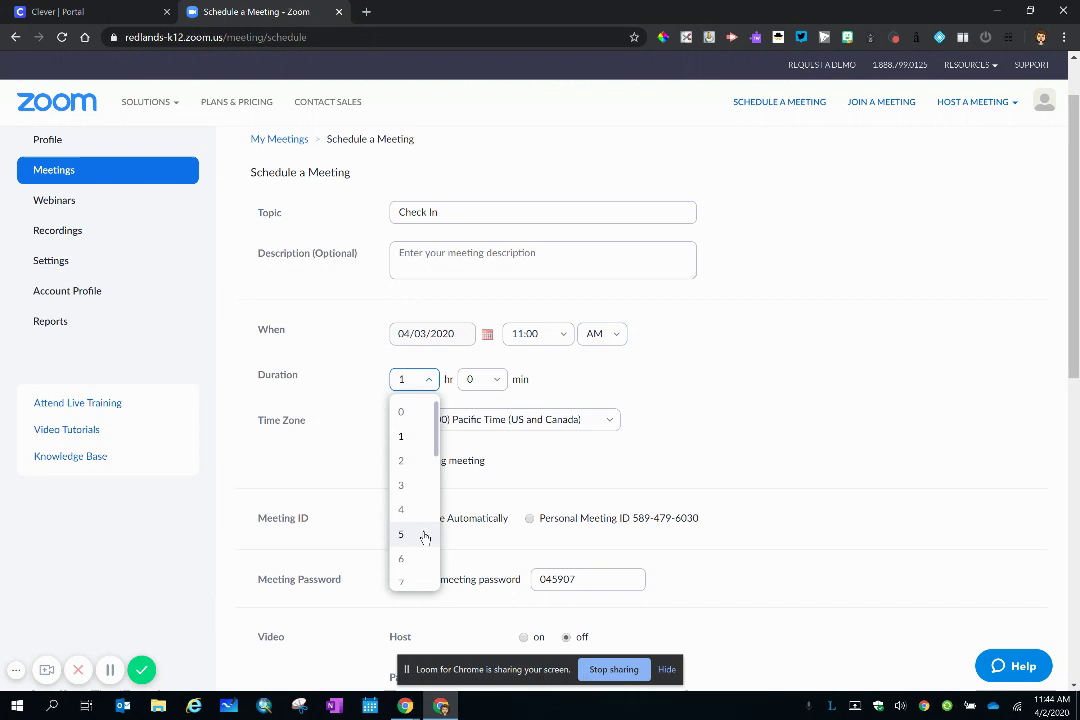
{"action": "left_click", "coordinate": [430, 381]}
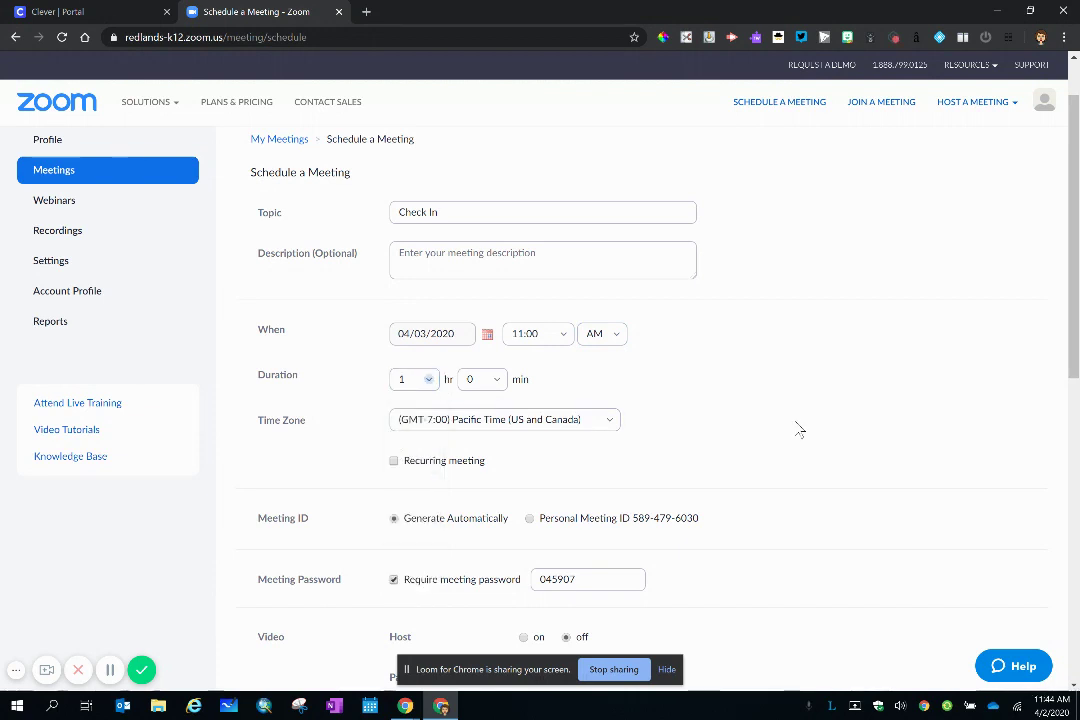
Enable muting participants upon entry and automatic recording on the local computer, and save the meeting.
{"action": "scroll", "coordinate": [716, 545], "scroll_direction": "down", "scroll_amount": 2}
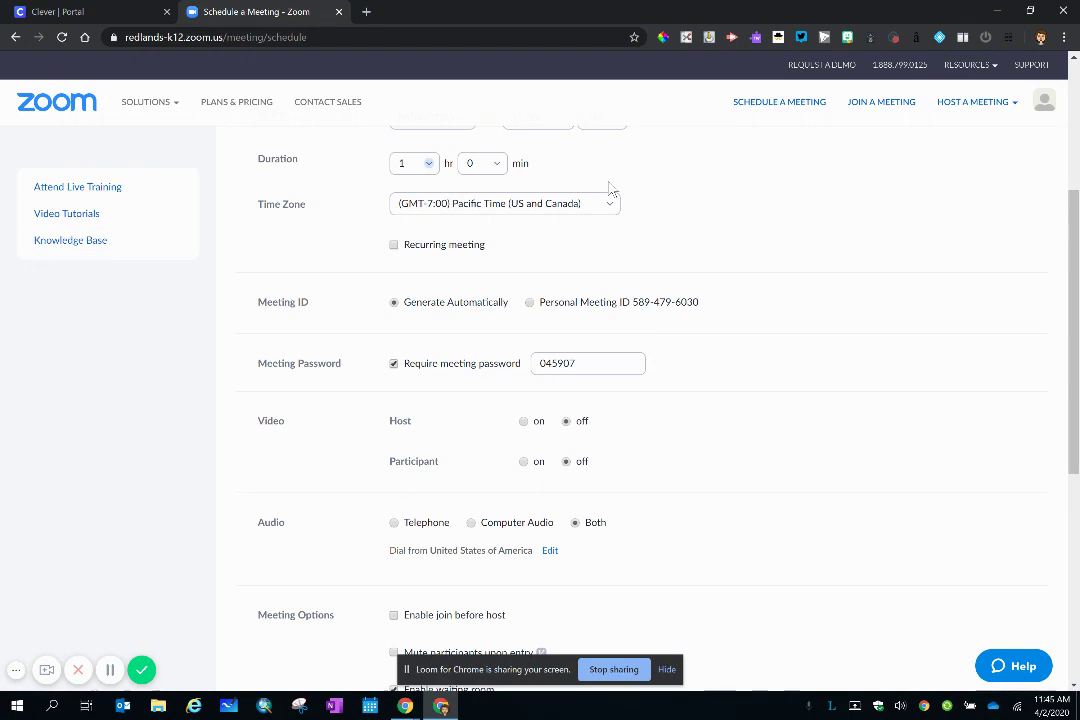
{"action": "scroll", "coordinate": [610, 188], "scroll_direction": "down", "scroll_amount": 3}
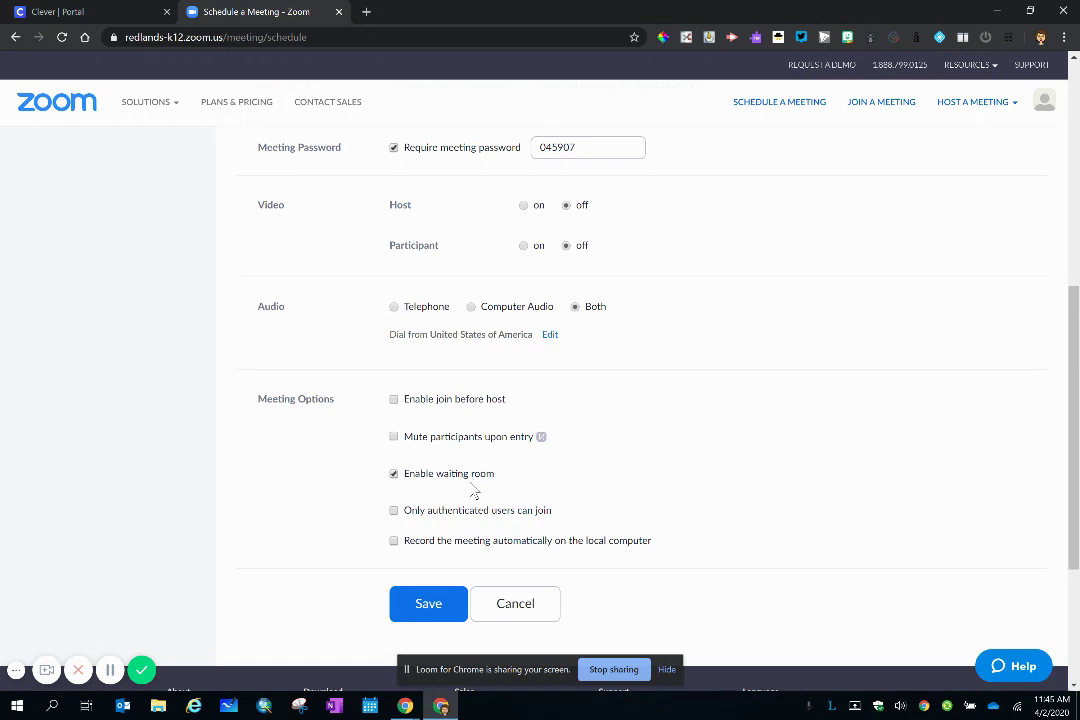
{"action": "scroll", "coordinate": [474, 492], "scroll_direction": "down", "scroll_amount": 1}
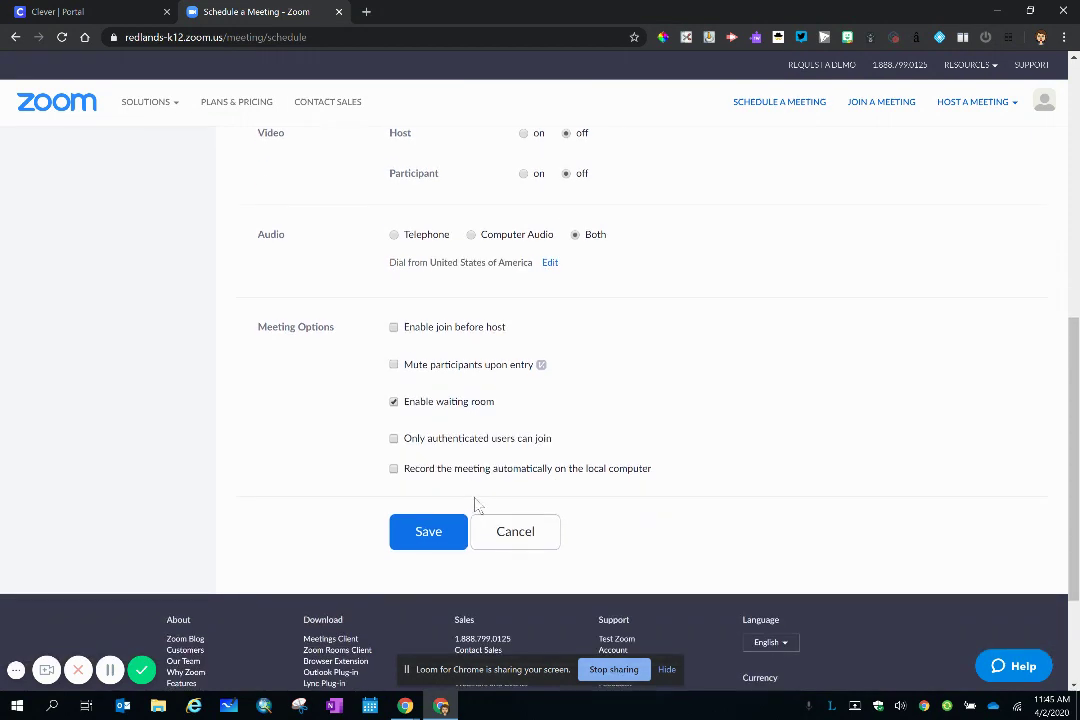
{"action": "left_click", "coordinate": [394, 469]}
{"action": "left_click", "coordinate": [394, 469]}
{"action": "left_click", "coordinate": [406, 543]}
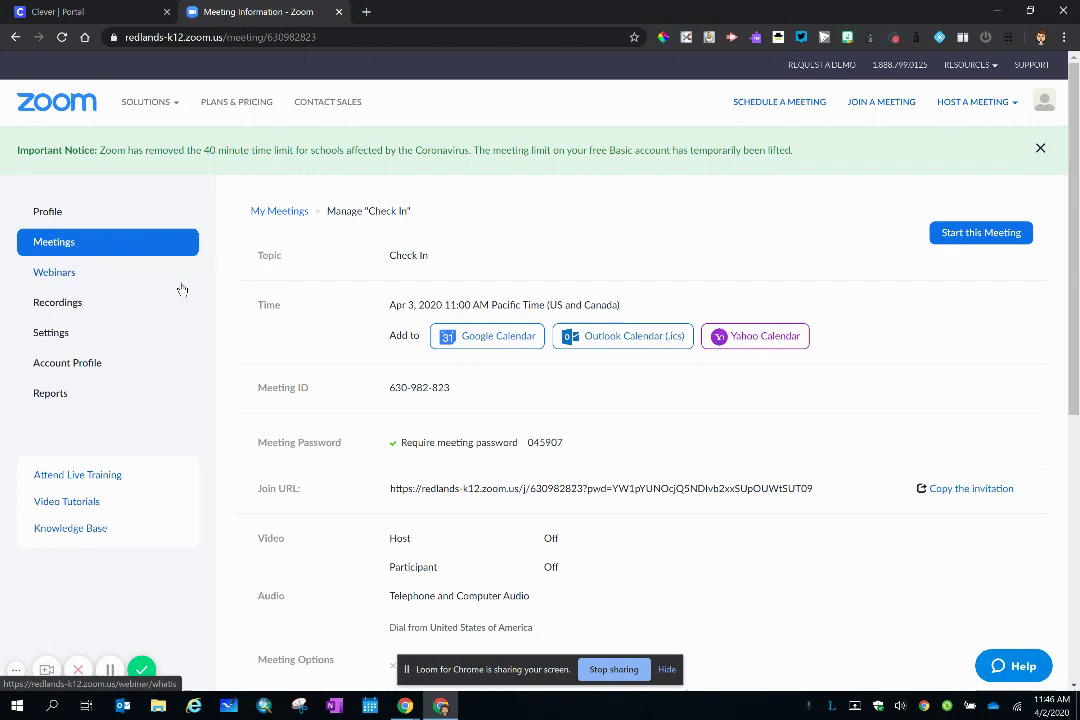
Review the saved meeting's details and options, and view its invitation text without copying it.
{"action": "scroll", "coordinate": [335, 233], "scroll_direction": "down", "scroll_amount": 3}
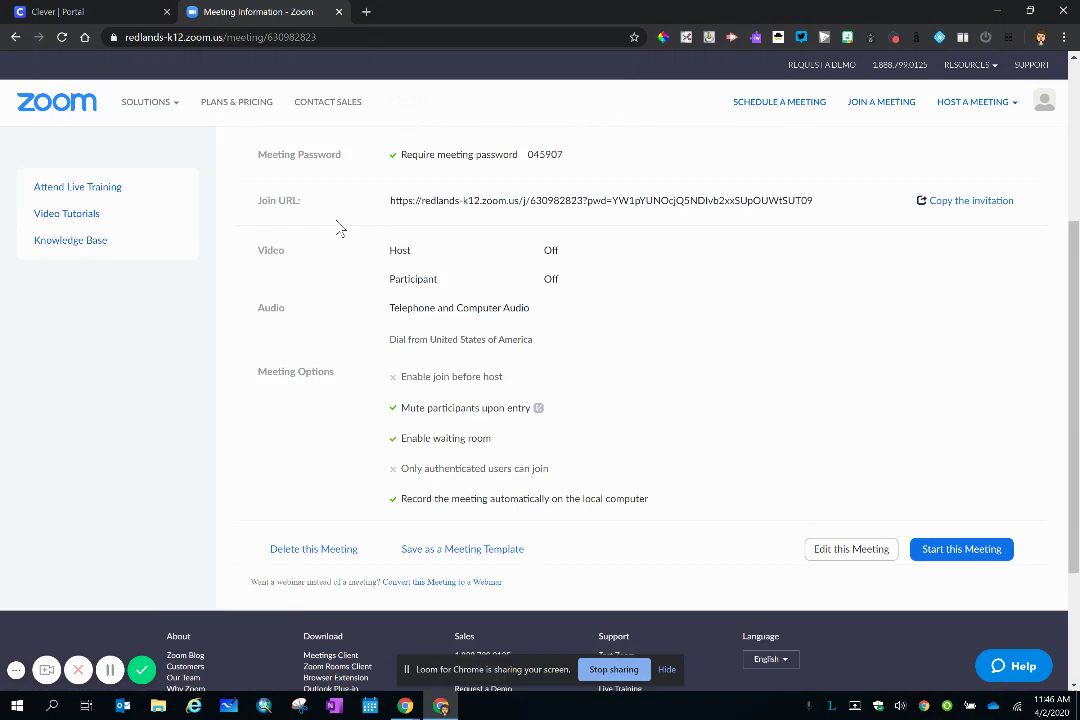
{"action": "scroll", "coordinate": [340, 230], "scroll_direction": "down", "scroll_amount": 2}
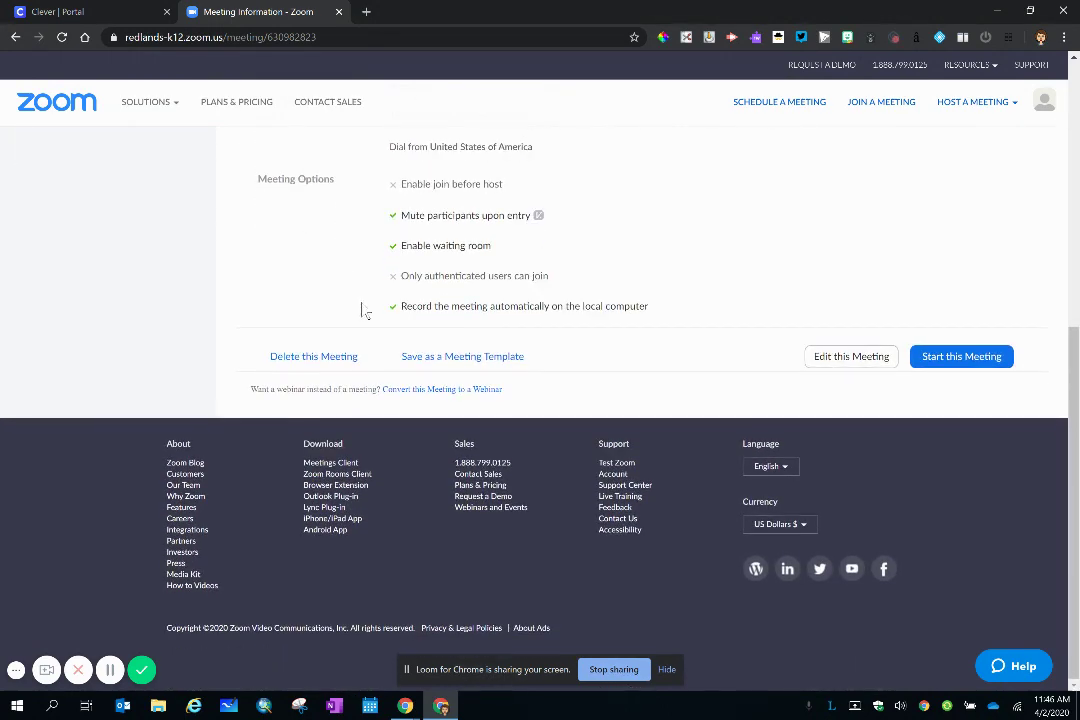
{"action": "scroll", "coordinate": [385, 268], "scroll_direction": "up", "scroll_amount": 3}
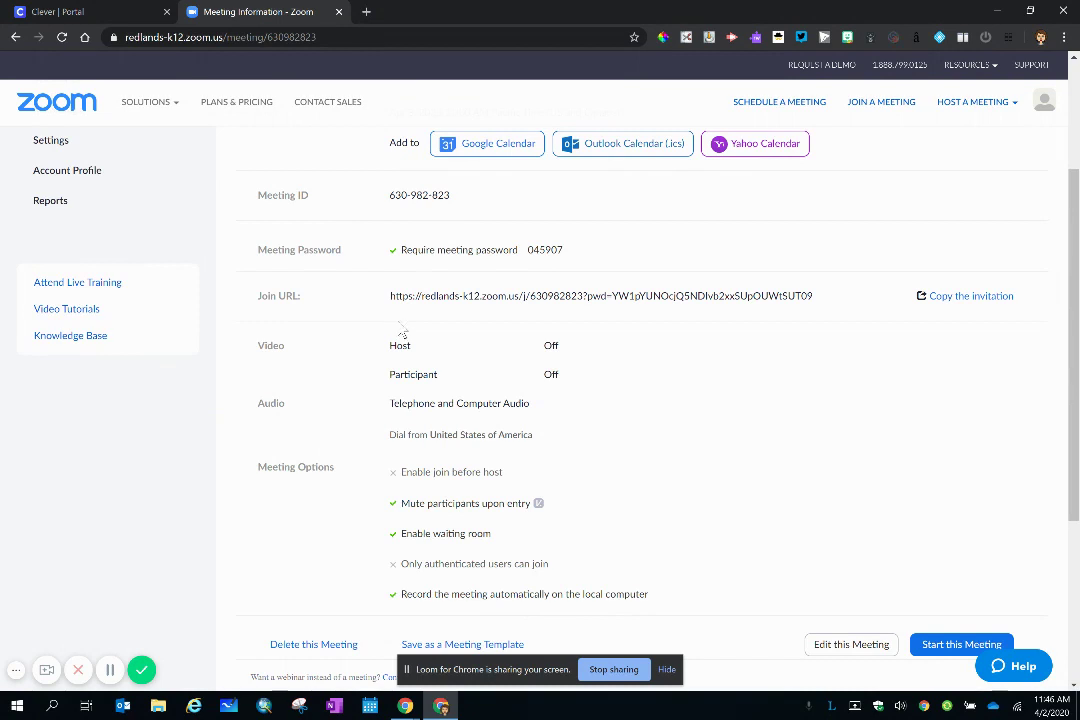
{"action": "scroll", "coordinate": [400, 330], "scroll_direction": "up", "scroll_amount": 1}
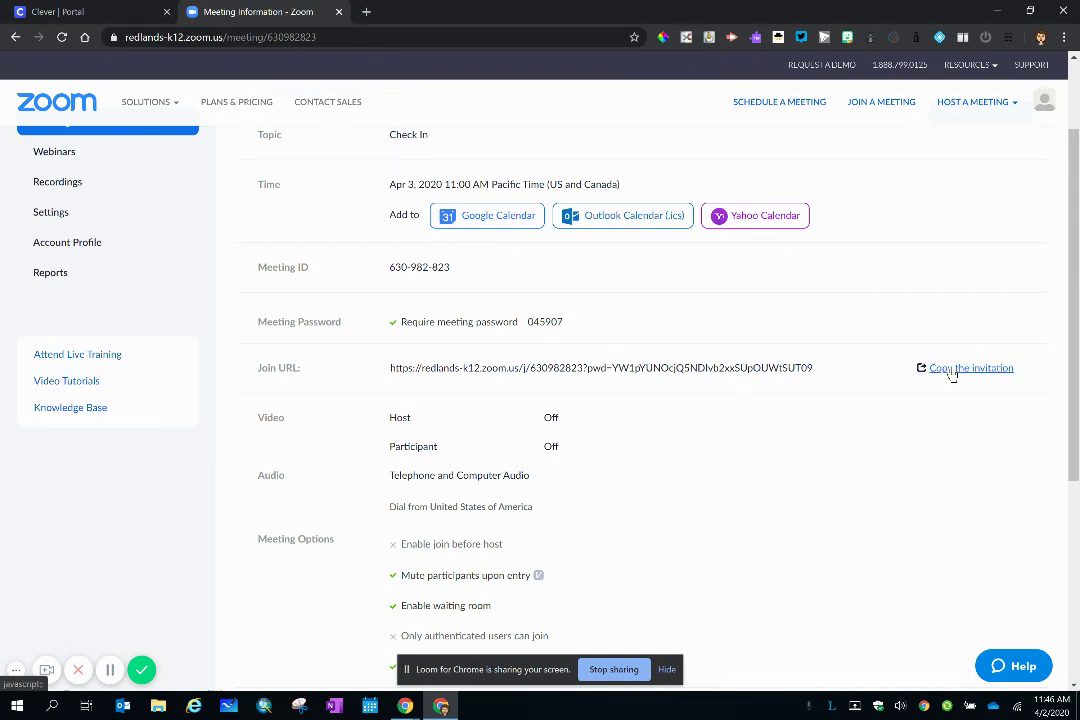
{"action": "left_click", "coordinate": [952, 370]}
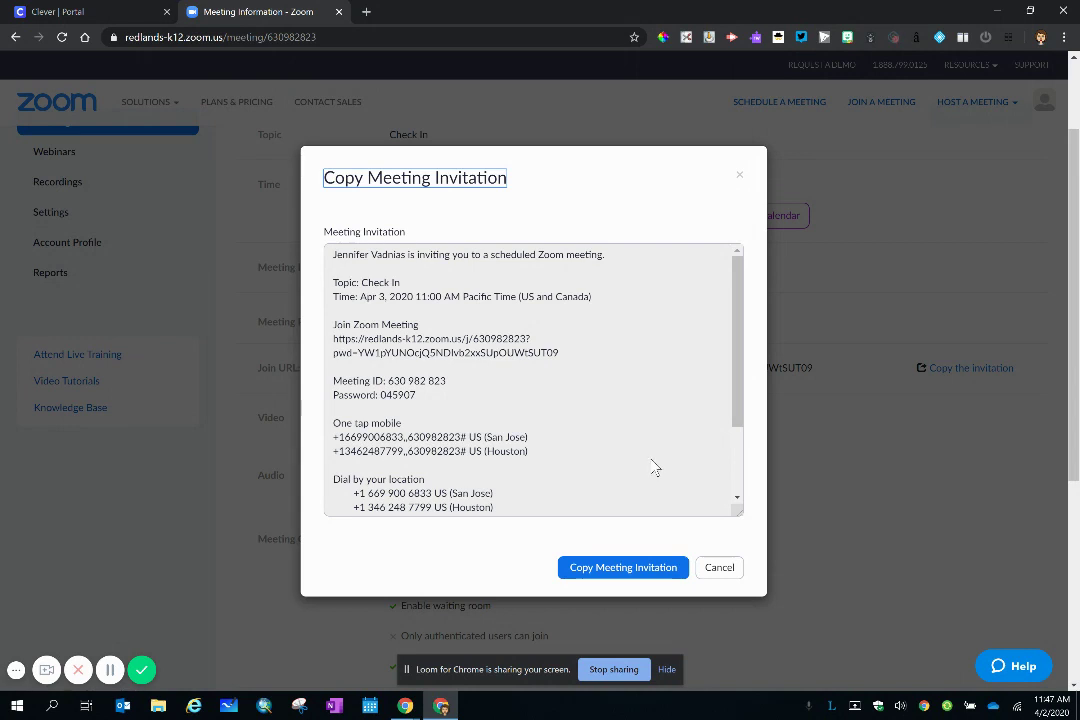
{"action": "left_click", "coordinate": [718, 568]}
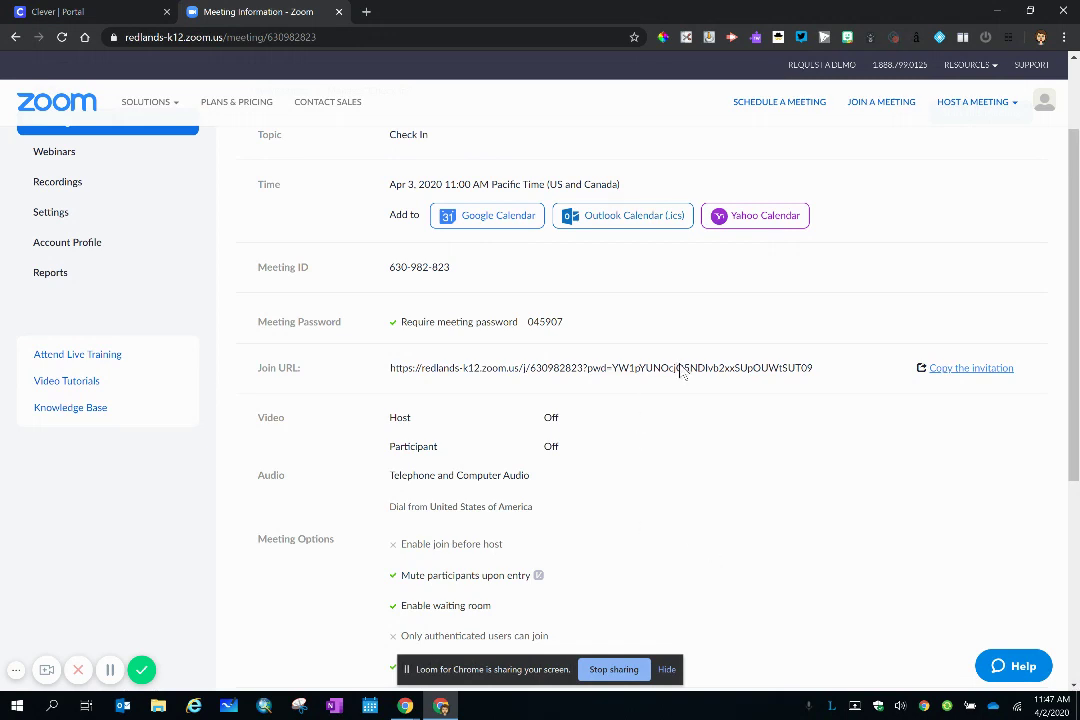
Open the account's settings and look through the Schedule Meeting options, including audio, join before host and password requirements.
{"action": "scroll", "coordinate": [680, 366], "scroll_direction": "up", "scroll_amount": 1}
{"action": "scroll", "coordinate": [680, 380], "scroll_direction": "up", "scroll_amount": 1}
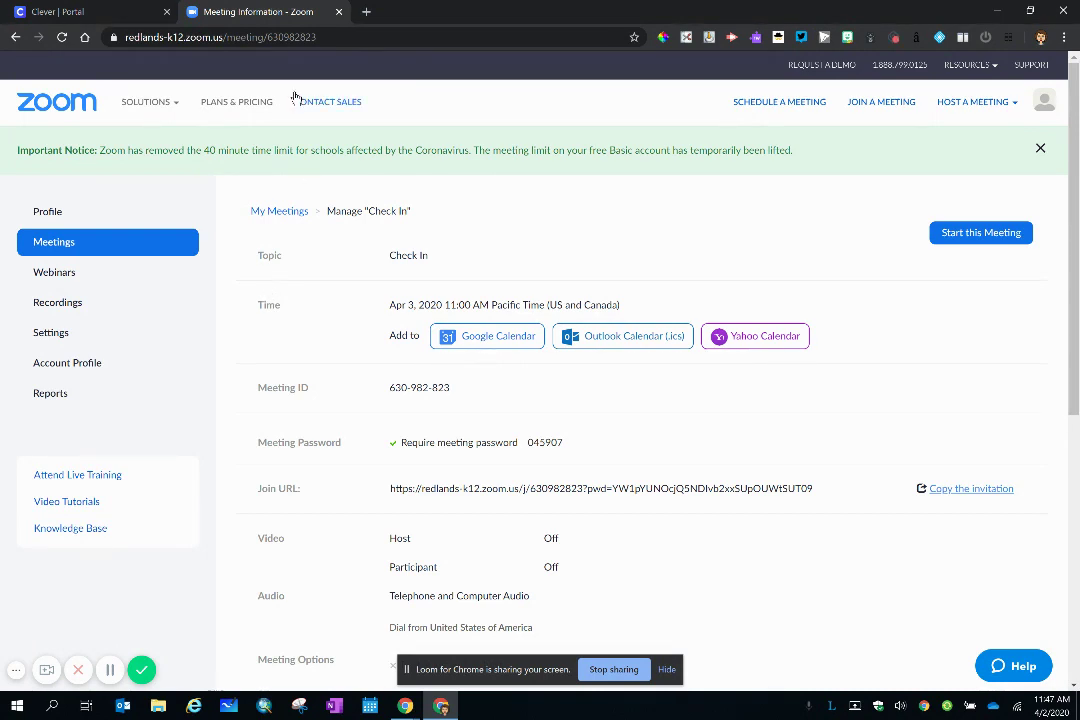
{"action": "left_click", "coordinate": [57, 333]}
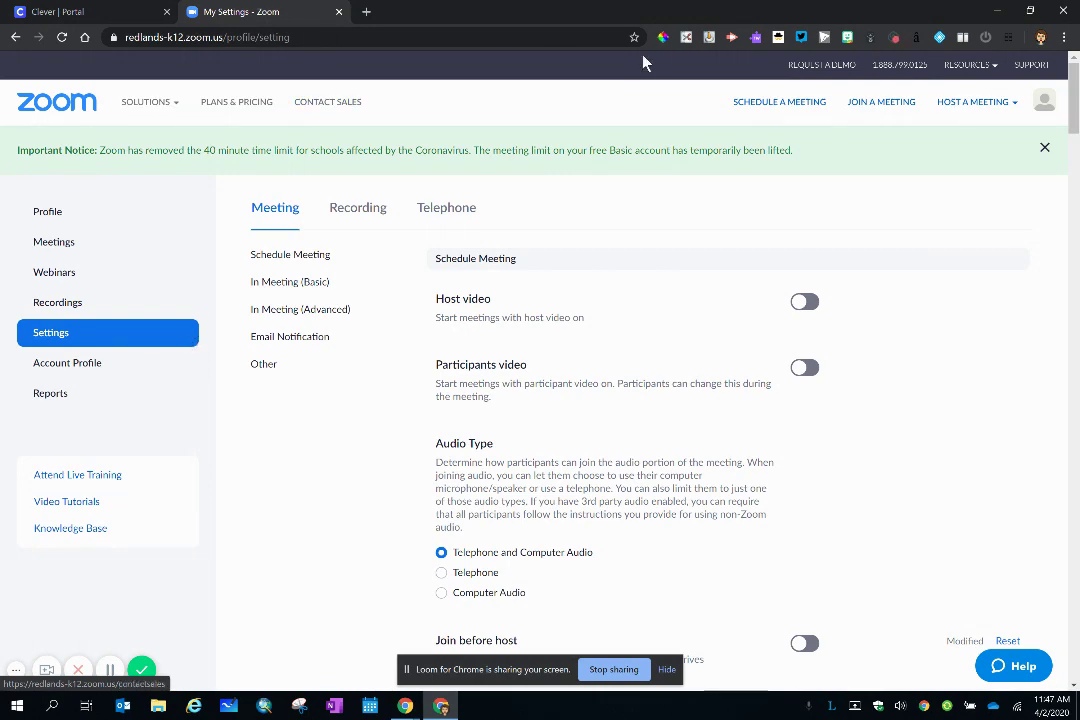
{"action": "scroll", "coordinate": [622, 265], "scroll_direction": "down", "scroll_amount": 3}
{"action": "scroll", "coordinate": [614, 316], "scroll_direction": "down", "scroll_amount": 9}
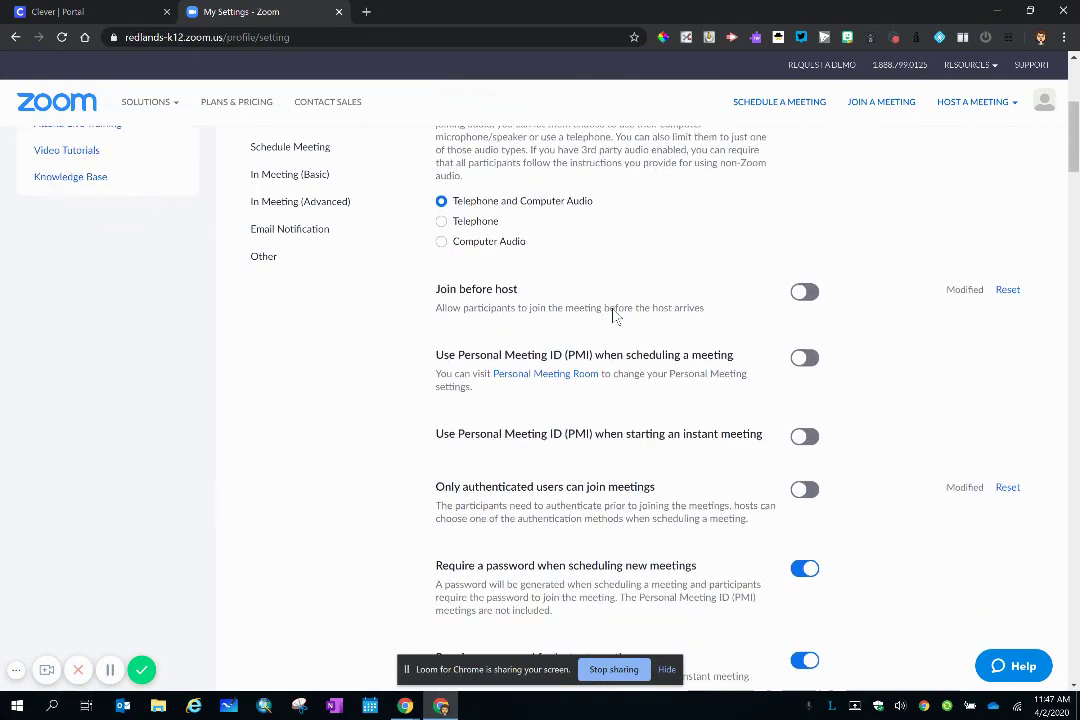
{"action": "scroll", "coordinate": [614, 316], "scroll_direction": "down", "scroll_amount": 9}
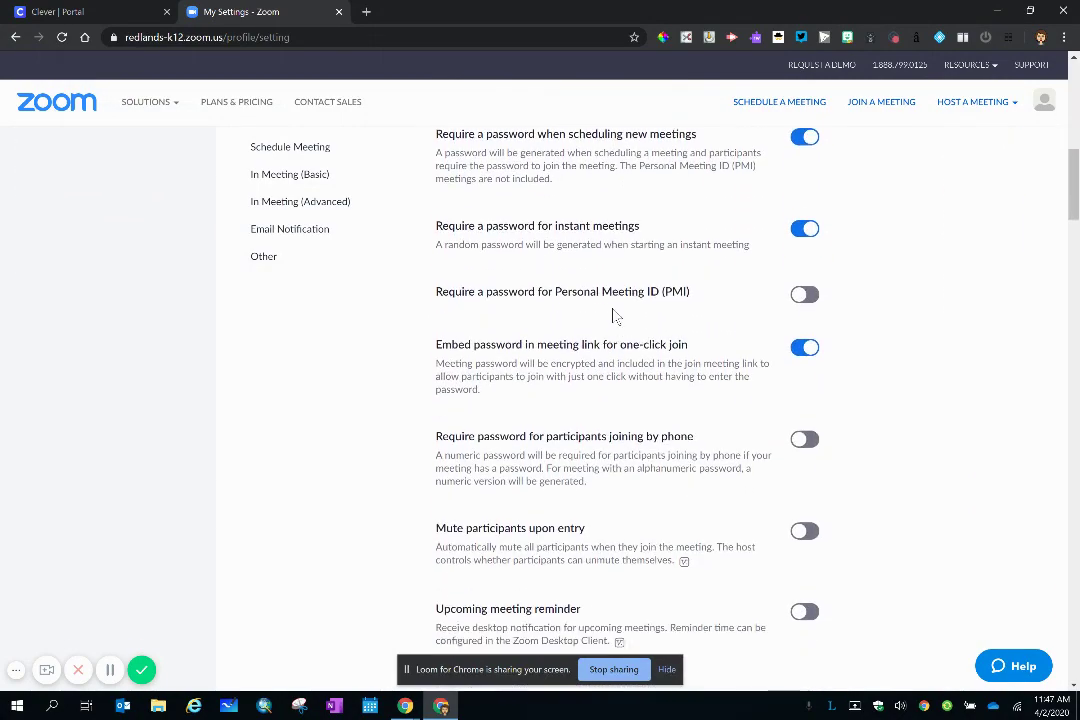
{"action": "scroll", "coordinate": [614, 316], "scroll_direction": "down", "scroll_amount": 4}
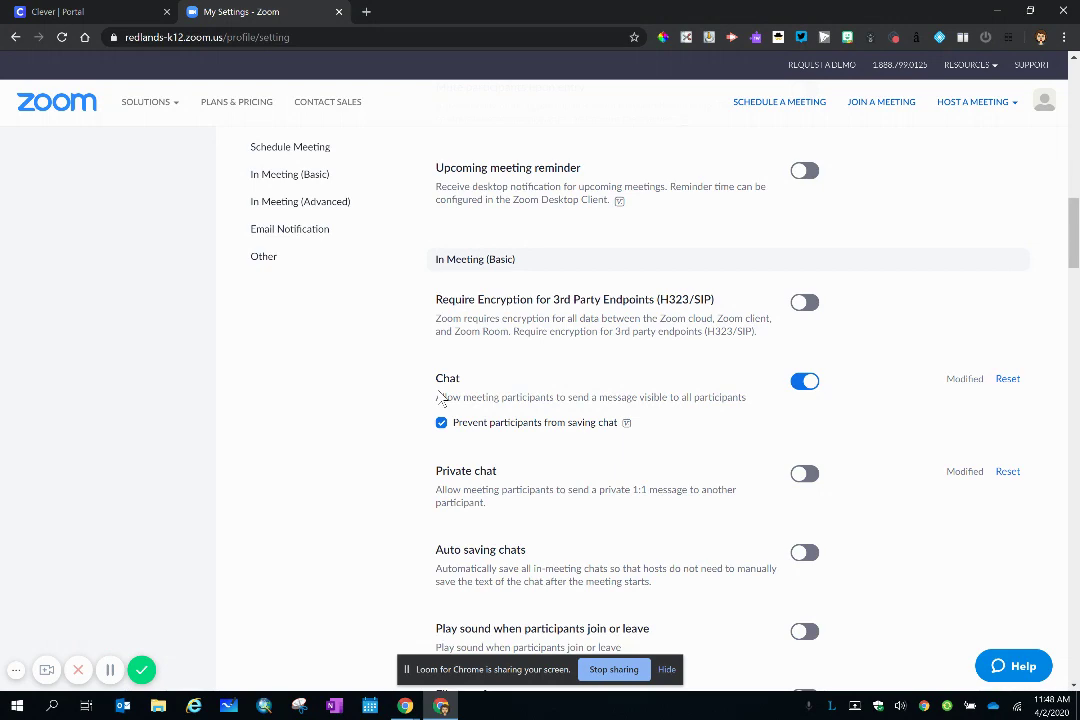
Examine the In Meeting (Basic) settings for chat, private chat, file transfer and screen sharing.
{"action": "scroll", "coordinate": [452, 396], "scroll_direction": "down", "scroll_amount": 3}
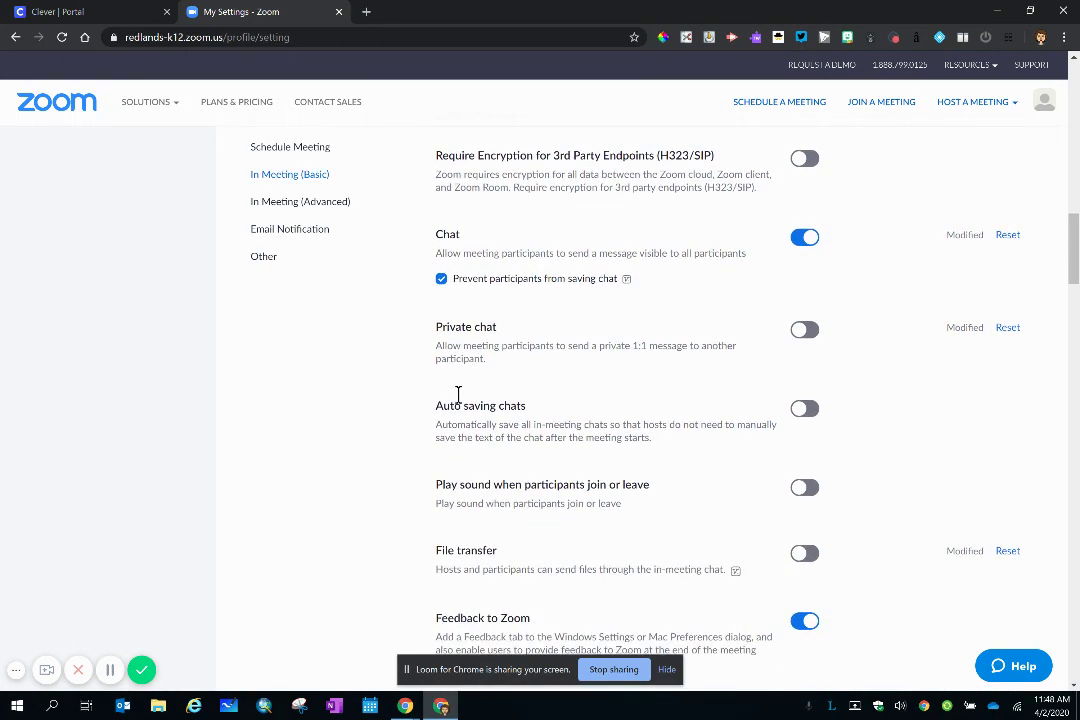
{"action": "scroll", "coordinate": [458, 396], "scroll_direction": "down", "scroll_amount": 2}
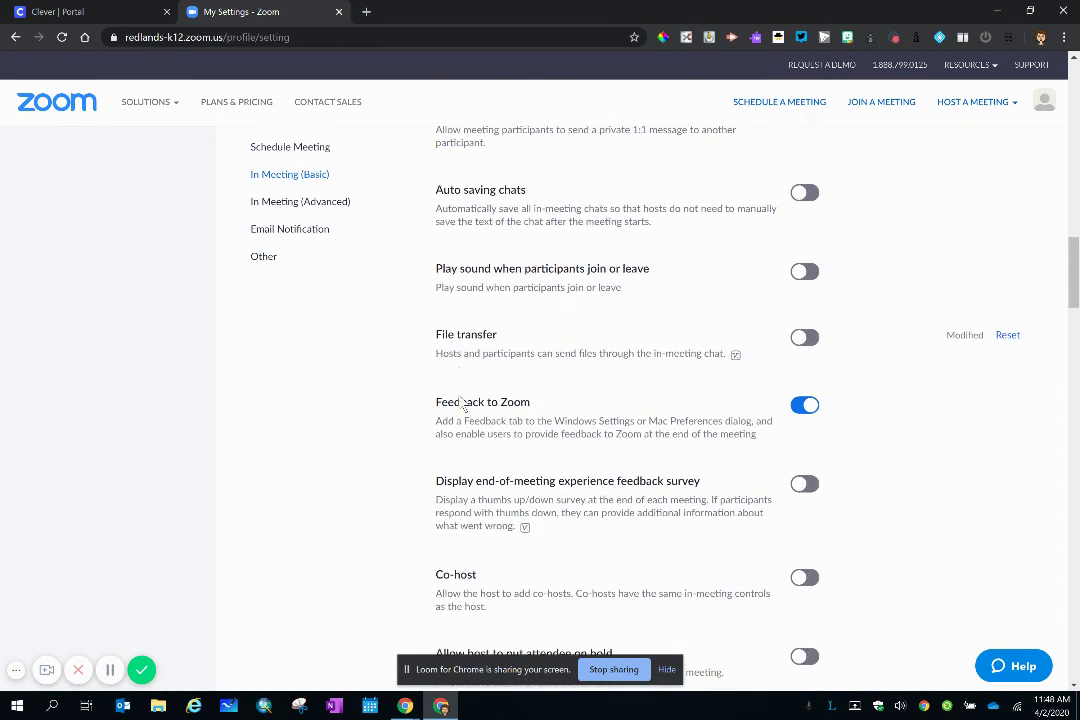
{"action": "scroll", "coordinate": [462, 403], "scroll_direction": "up", "scroll_amount": 1}
{"action": "scroll", "coordinate": [462, 403], "scroll_direction": "up", "scroll_amount": 1}
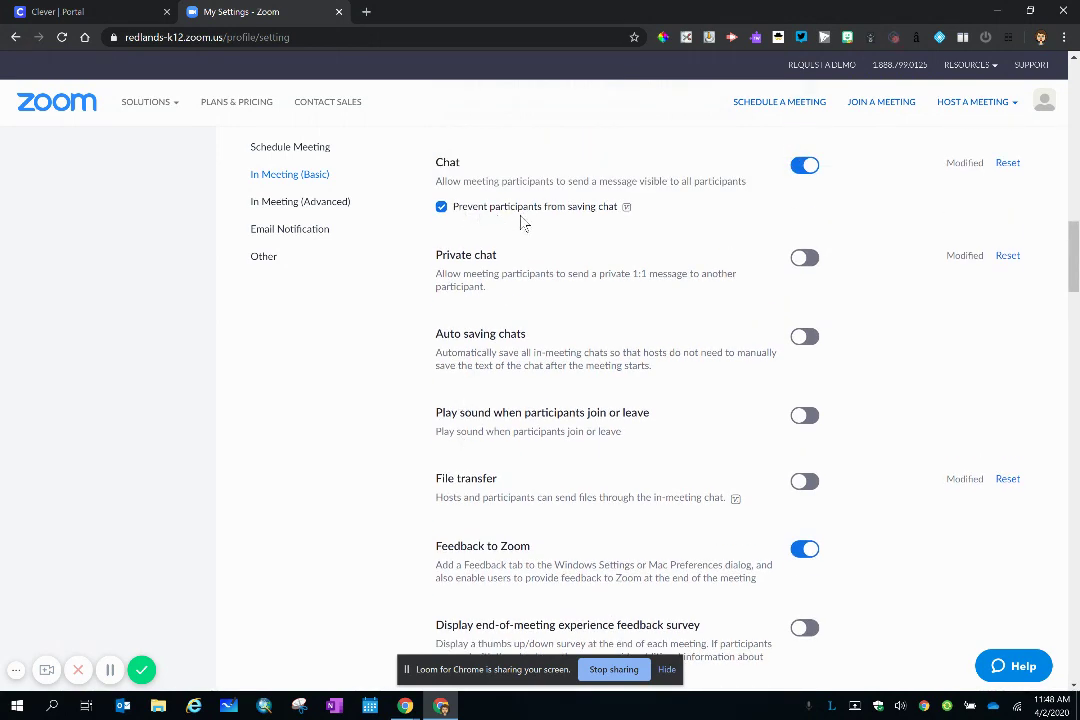
{"action": "mouse_move", "coordinate": [637, 215]}
{"action": "scroll", "coordinate": [386, 538], "scroll_direction": "down", "scroll_amount": 2}
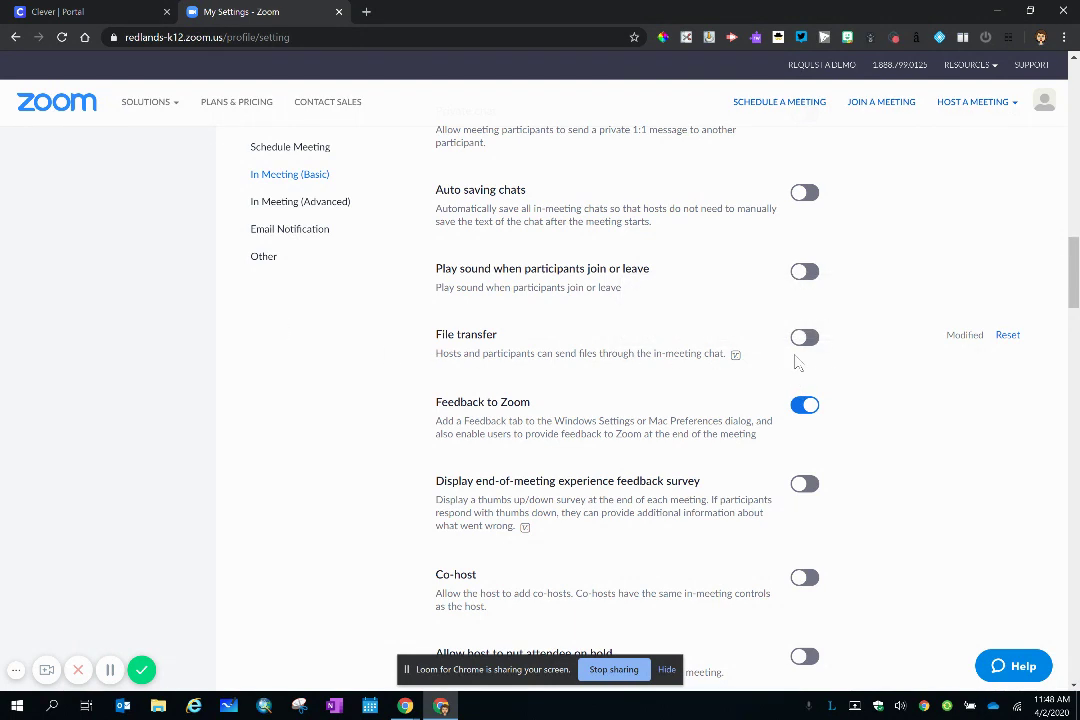
{"action": "scroll", "coordinate": [600, 397], "scroll_direction": "down", "scroll_amount": 1}
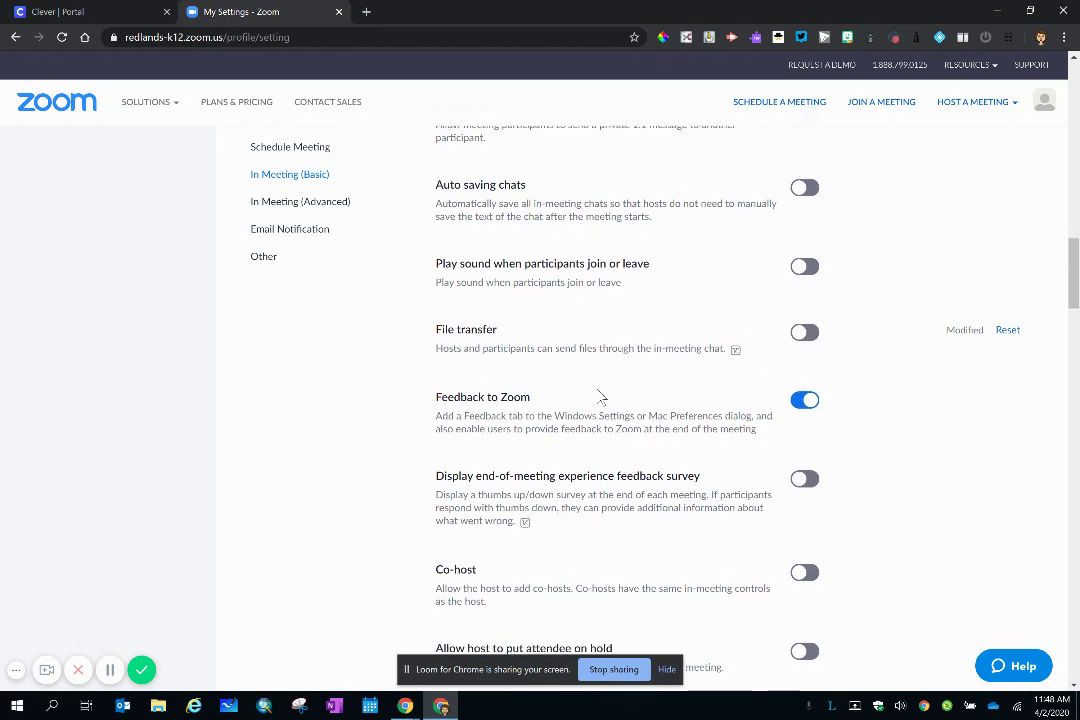
{"action": "scroll", "coordinate": [600, 397], "scroll_direction": "down", "scroll_amount": 4}
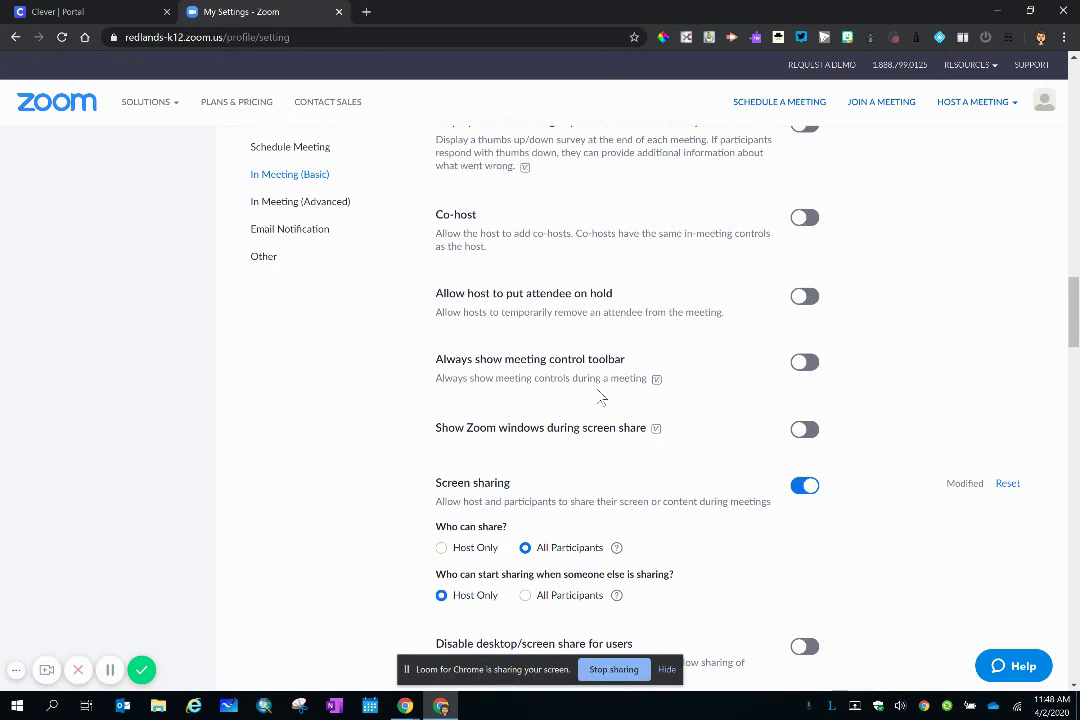
{"action": "scroll", "coordinate": [600, 397], "scroll_direction": "down", "scroll_amount": 2}
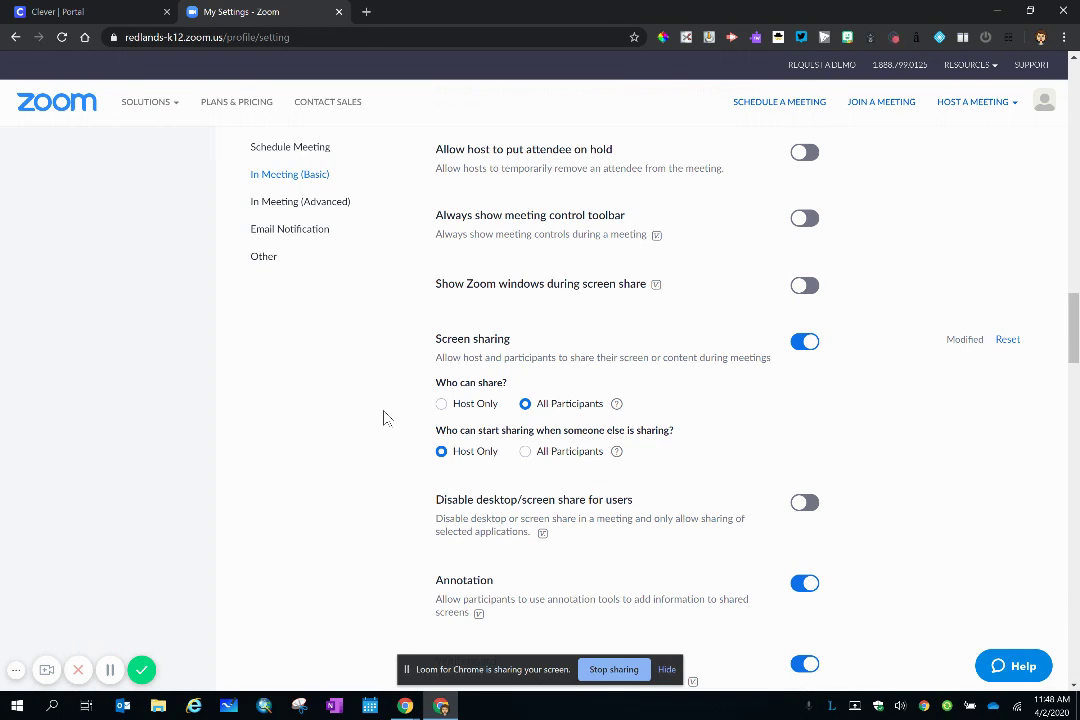
Try limiting who can share the screen to Host Only, and set it back to All Participants.
{"action": "left_click", "coordinate": [441, 403]}
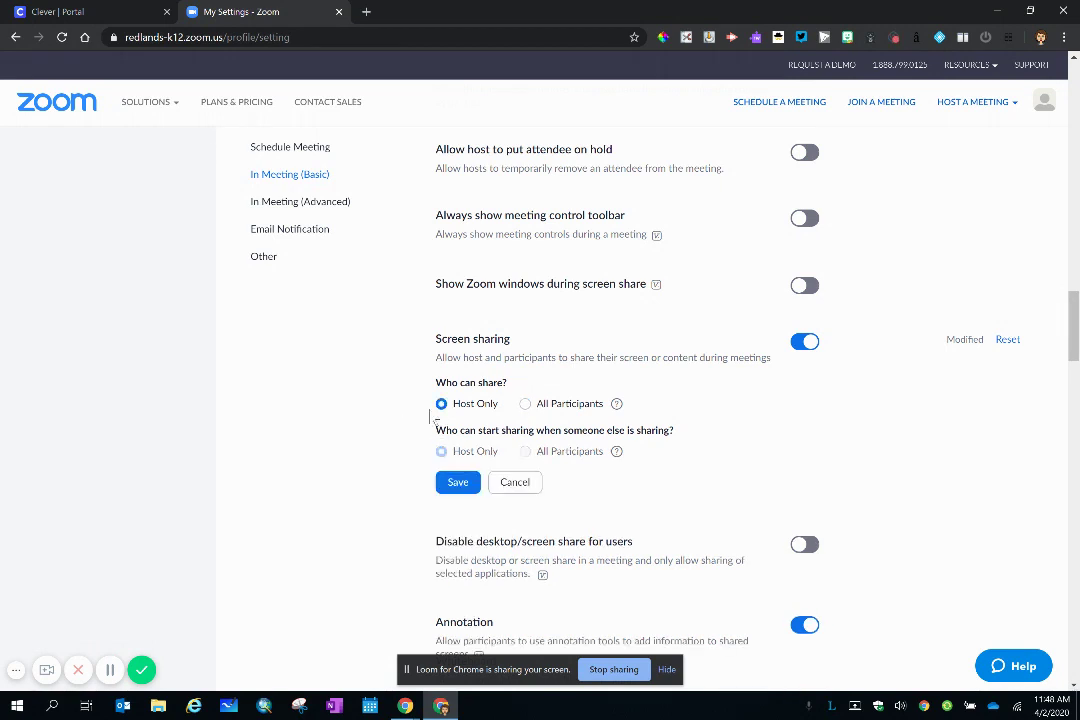
{"action": "left_click", "coordinate": [525, 404]}
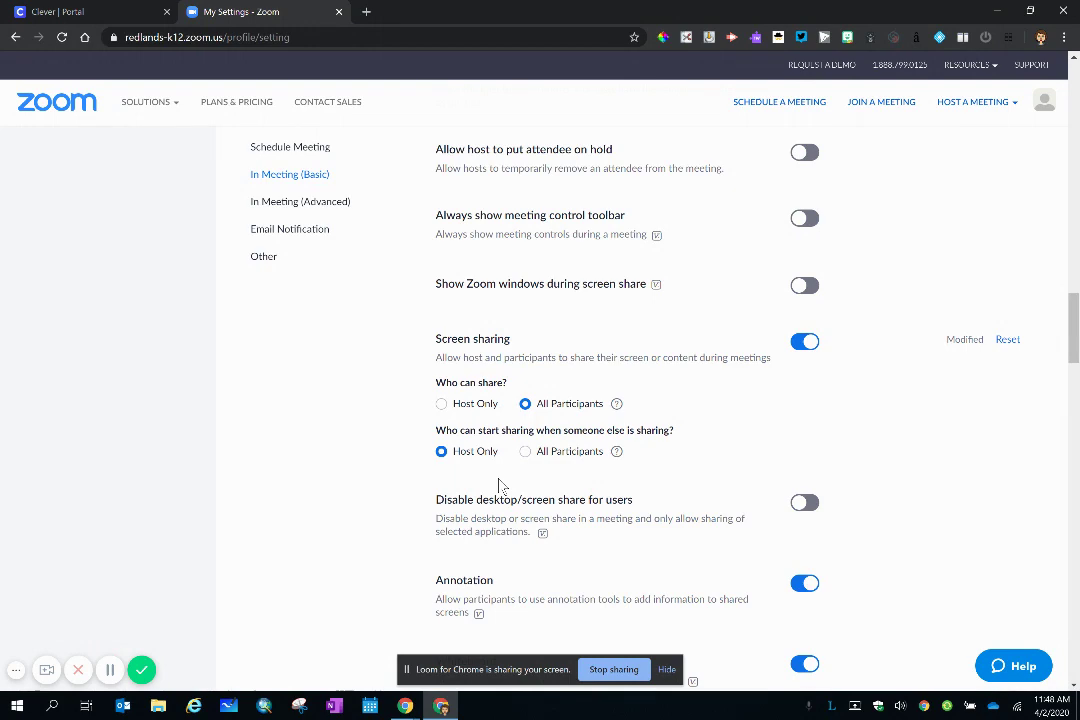
Try switching on Virtual background in the In Meeting (Advanced) settings, and switch it back off.
{"action": "scroll", "coordinate": [502, 486], "scroll_direction": "down", "scroll_amount": 5}
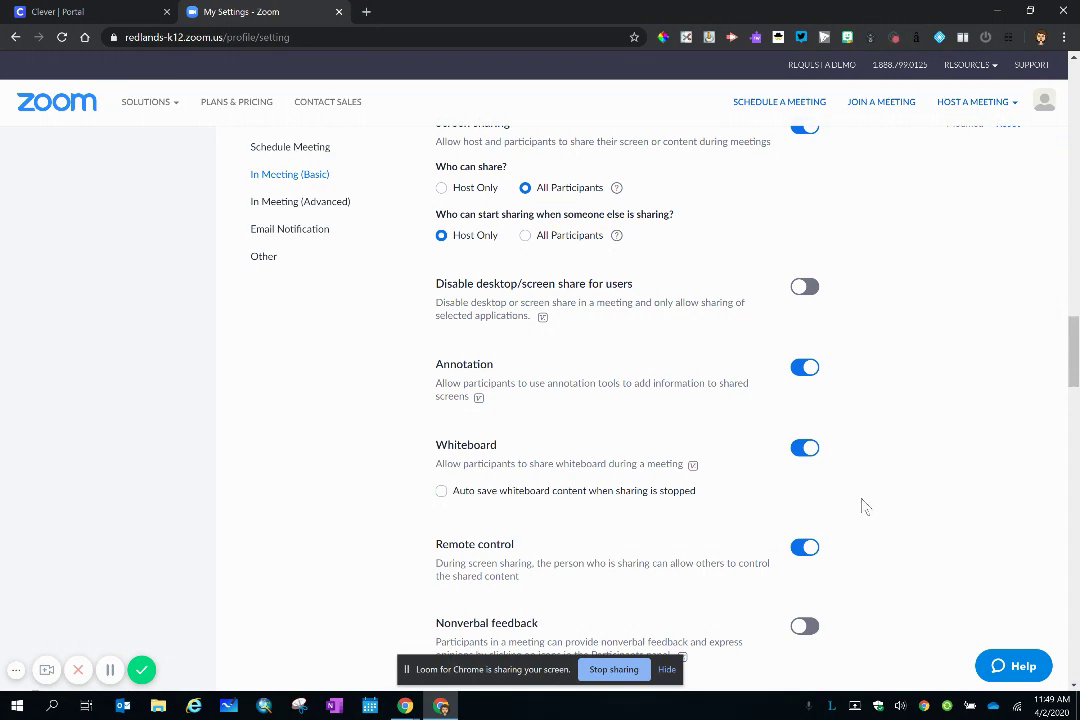
{"action": "scroll", "coordinate": [862, 508], "scroll_direction": "down", "scroll_amount": 1}
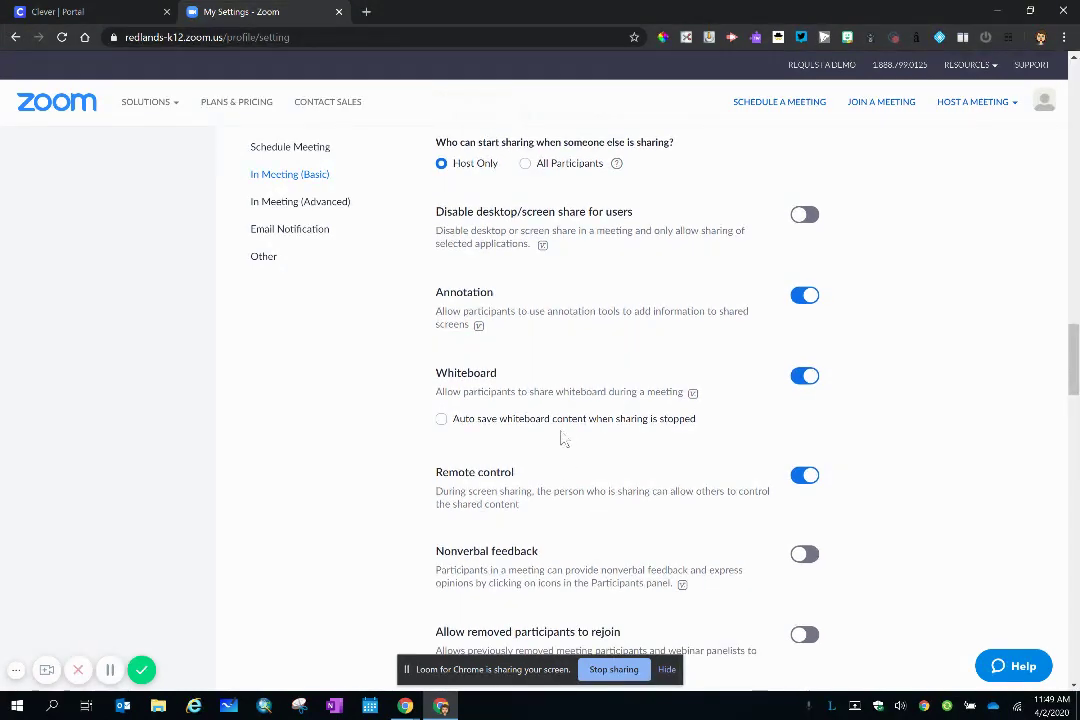
{"action": "scroll", "coordinate": [563, 438], "scroll_direction": "down", "scroll_amount": 4}
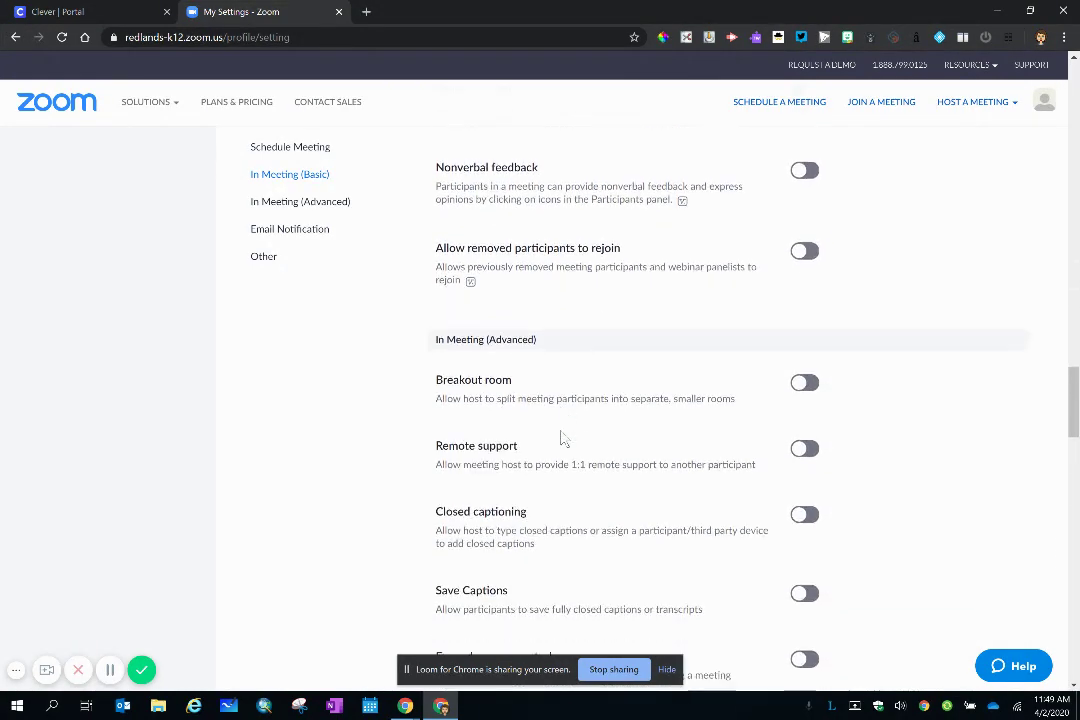
{"action": "scroll", "coordinate": [563, 438], "scroll_direction": "down", "scroll_amount": 4}
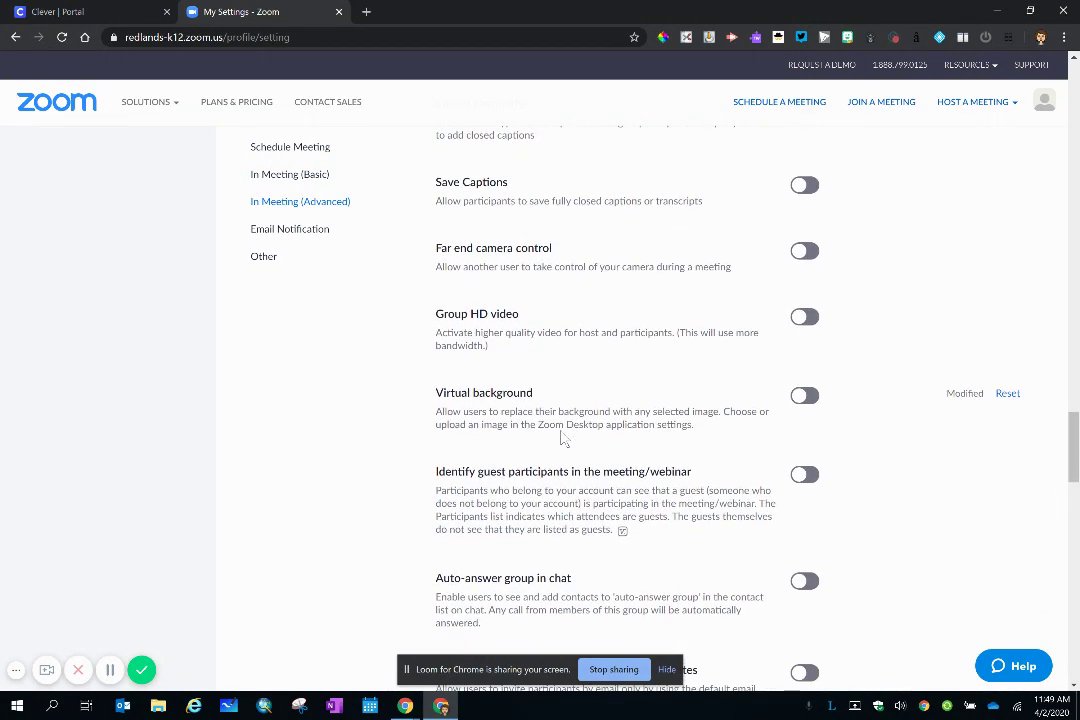
{"action": "left_click", "coordinate": [802, 397]}
{"action": "left_click", "coordinate": [804, 396]}
Examine the remaining In Meeting (Advanced) settings, including the waiting room, plus Email Notification and Other, and return to the Schedule Meeting settings.
{"action": "scroll", "coordinate": [687, 477], "scroll_direction": "down", "scroll_amount": 3}
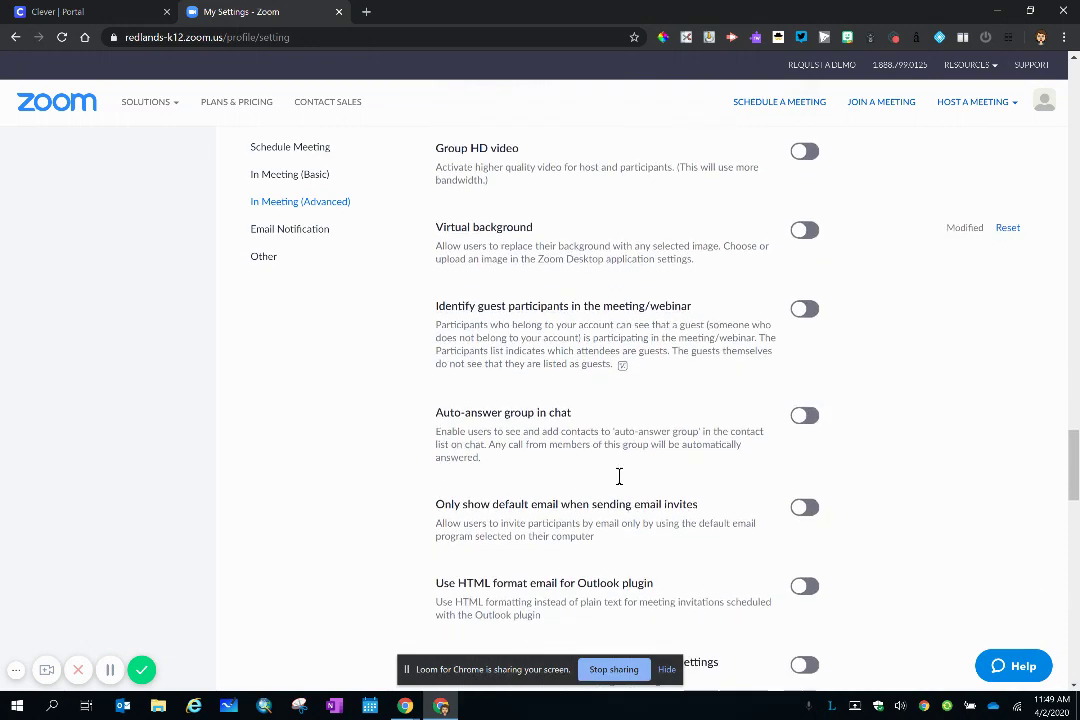
{"action": "scroll", "coordinate": [618, 477], "scroll_direction": "down", "scroll_amount": 4}
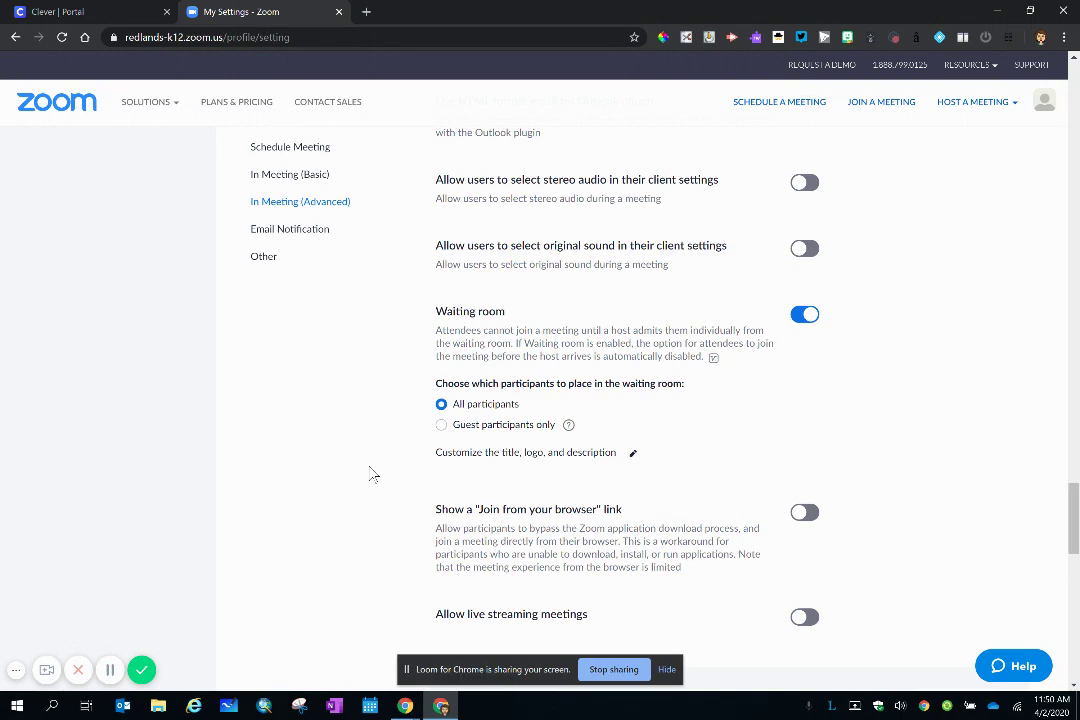
{"action": "scroll", "coordinate": [372, 474], "scroll_direction": "down", "scroll_amount": 5}
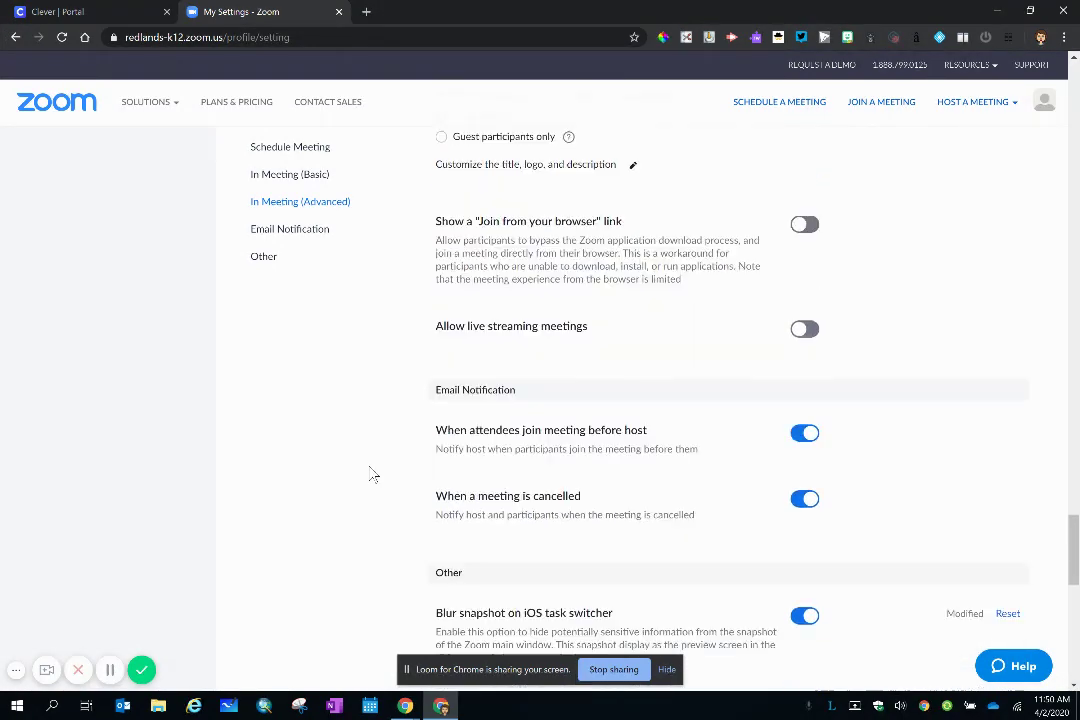
{"action": "scroll", "coordinate": [372, 474], "scroll_direction": "down", "scroll_amount": 5}
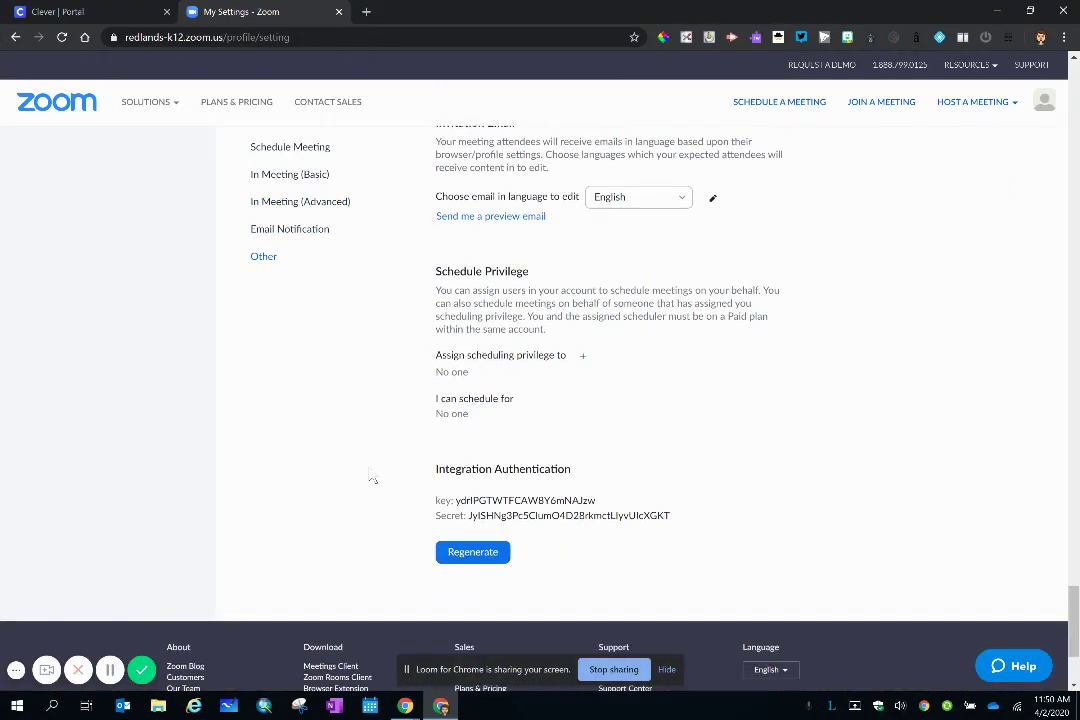
{"action": "scroll", "coordinate": [372, 474], "scroll_direction": "up", "scroll_amount": 3}
{"action": "scroll", "coordinate": [372, 475], "scroll_direction": "up", "scroll_amount": 10}
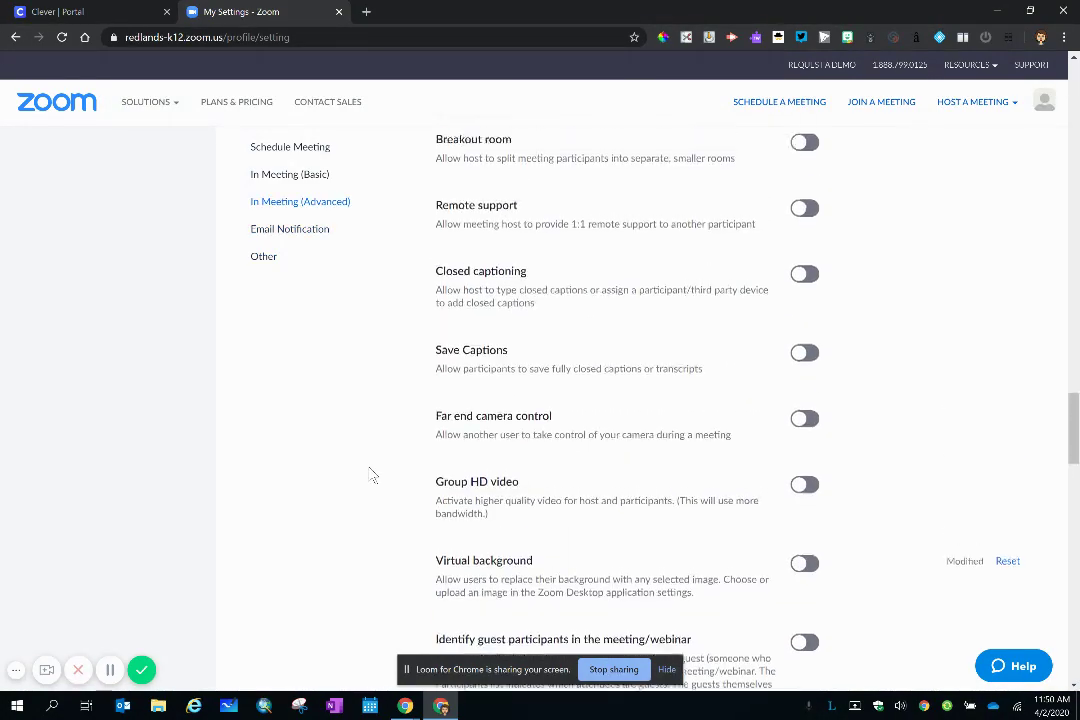
{"action": "scroll", "coordinate": [372, 475], "scroll_direction": "up", "scroll_amount": 15}
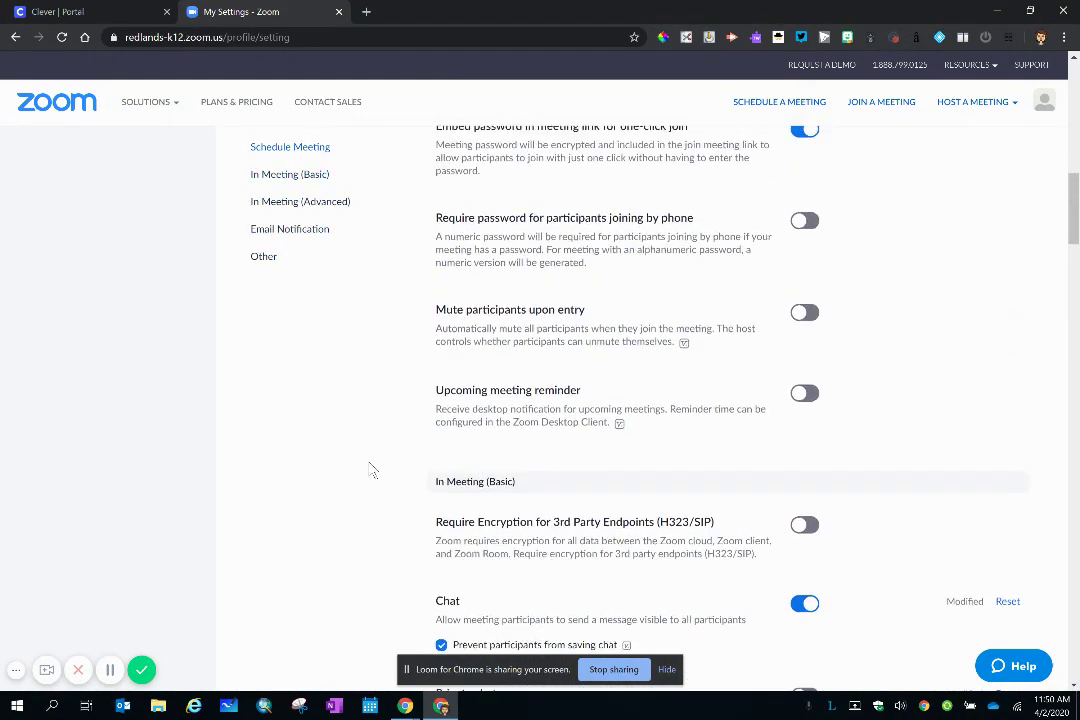
{"action": "scroll", "coordinate": [372, 470], "scroll_direction": "up", "scroll_amount": 5}
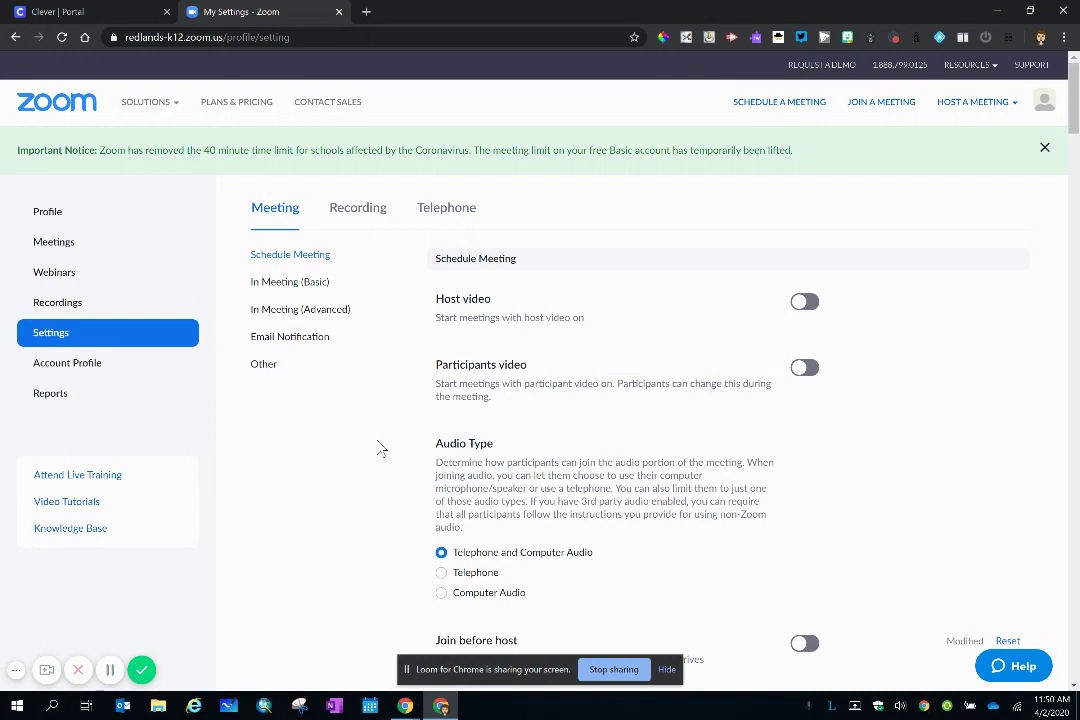